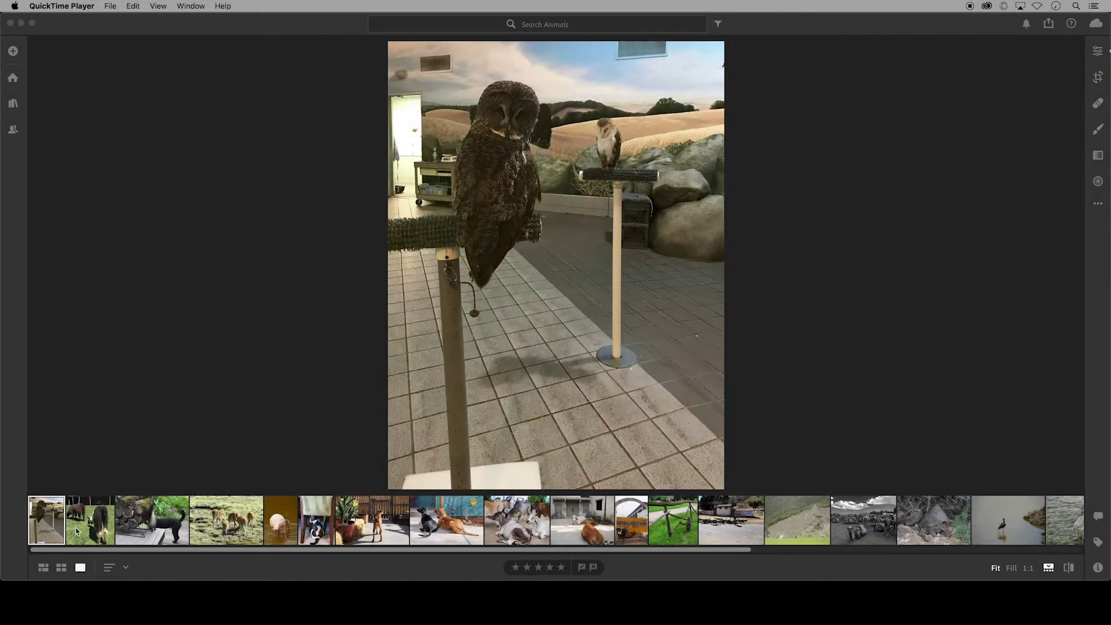
Open the vicuñas-grazing photo from the filmstrip for editing.
drag(84, 549, 149, 561)
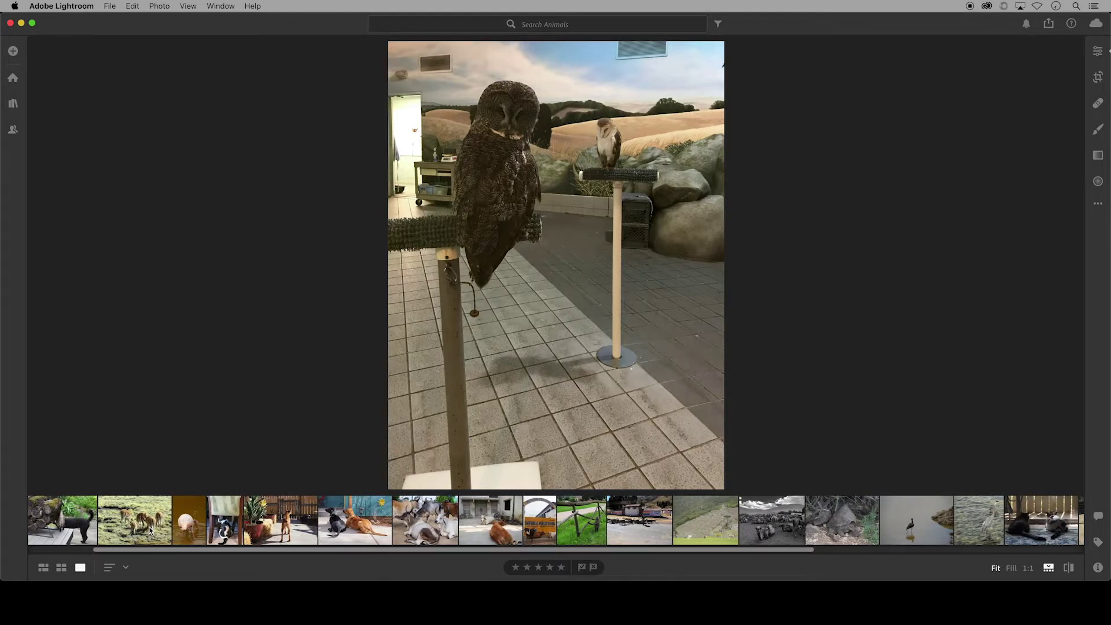
click(150, 530)
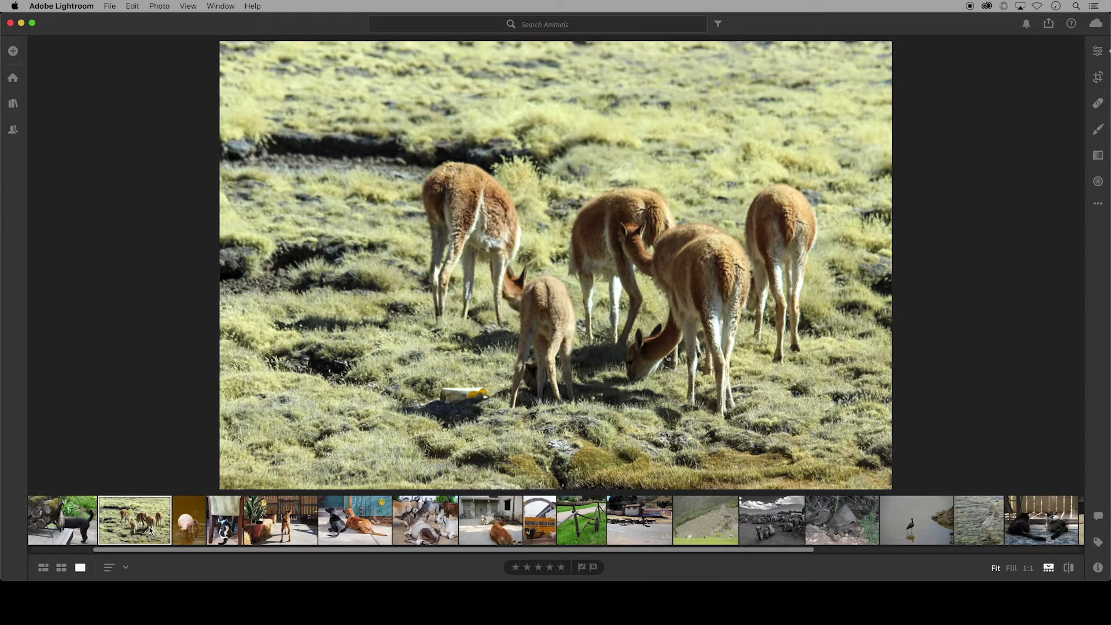
Select the Healing Brush and set its size to 82, fine-tuning with the bracket keys.
click(1095, 103)
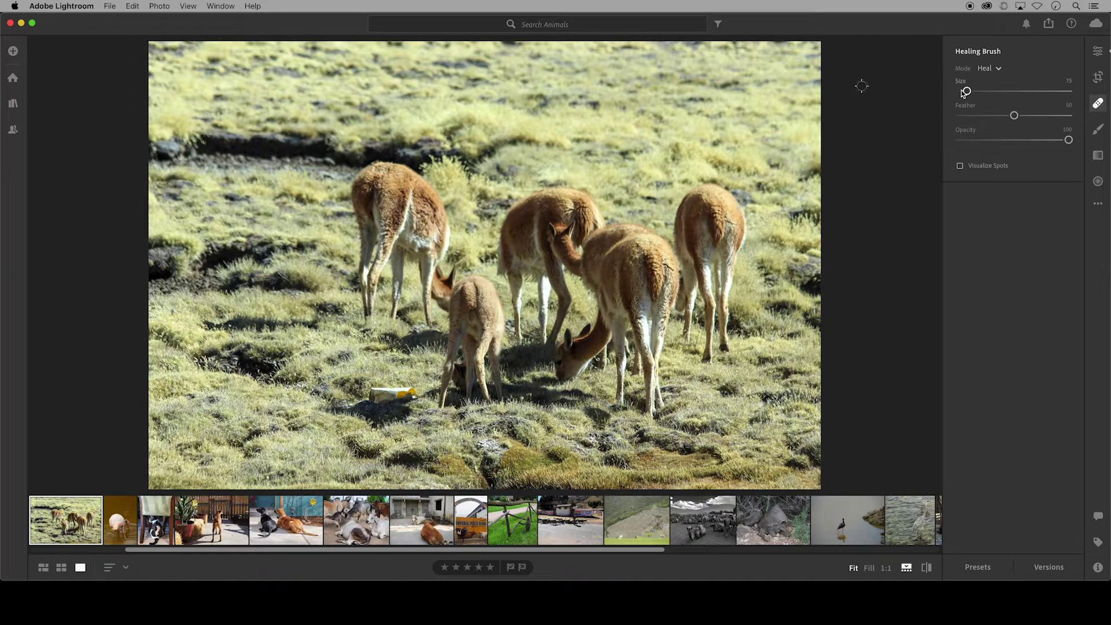
drag(967, 93, 998, 95)
key(bracketright)
key(bracketright)
key(bracketleft)
key(bracketleft)
key(bracketleft)
key(bracketleft)
key(bracketright)
key(bracketright)
key(bracketright)
Heal the yellow litter below the young vicuña, sampling grass just left, and enlarge the spot.
click(394, 395)
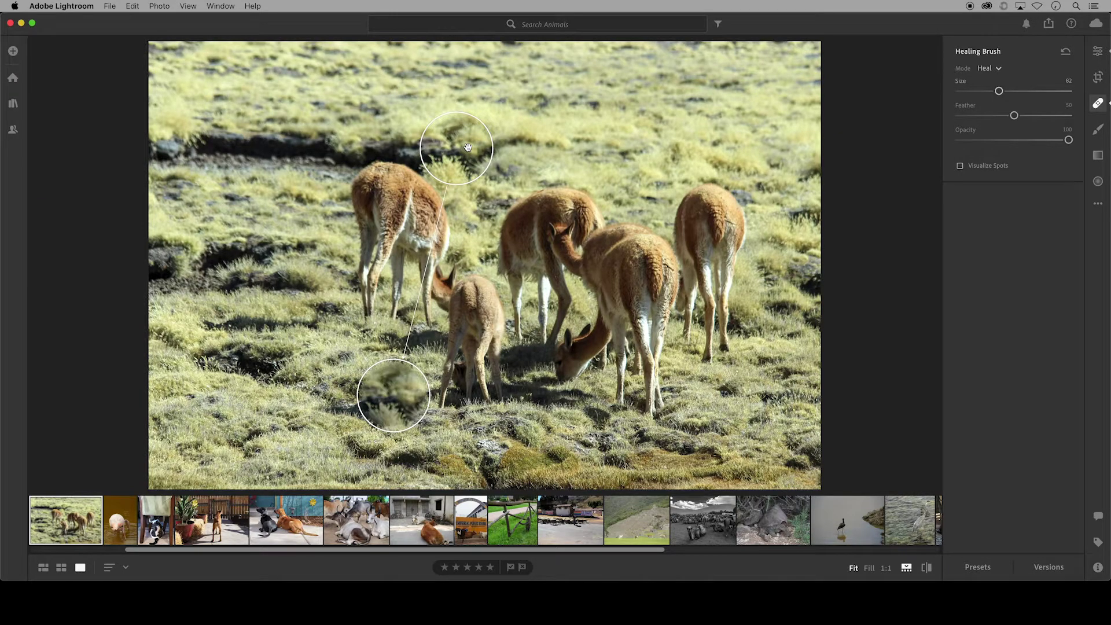
mouse_move(468, 147)
mouse_down()
mouse_move(396, 210)
mouse_move(387, 199)
mouse_move(382, 220)
mouse_move(399, 255)
mouse_move(449, 284)
mouse_move(446, 307)
mouse_move(341, 331)
mouse_move(283, 361)
mouse_move(278, 376)
mouse_move(305, 413)
mouse_move(324, 407)
mouse_move(302, 405)
mouse_move(287, 382)
mouse_move(296, 391)
mouse_up()
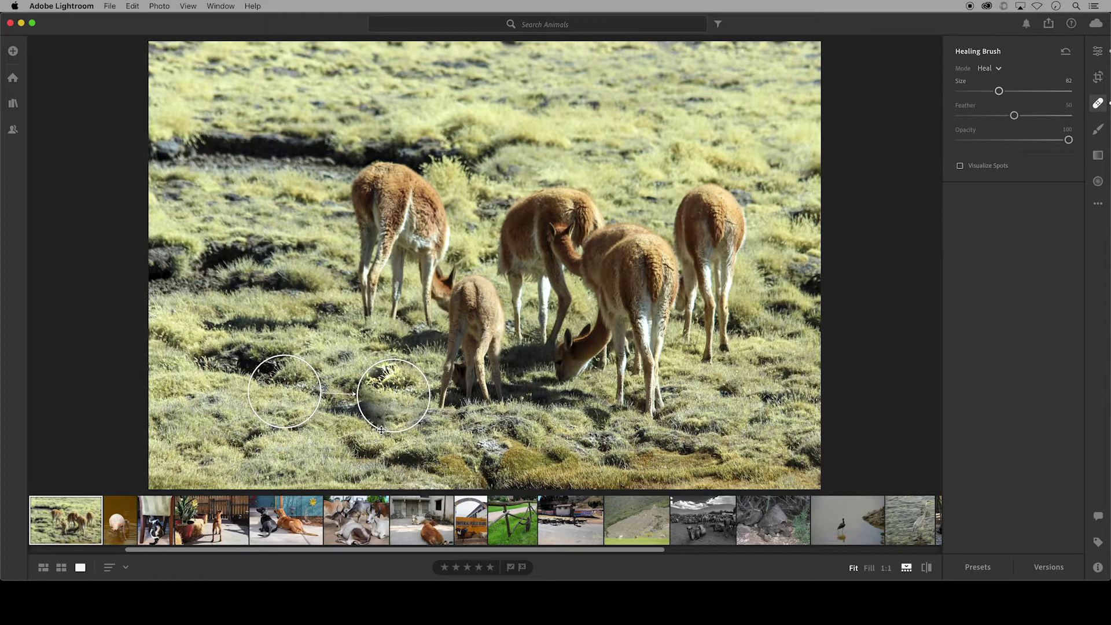
mouse_move(382, 430)
mouse_down()
mouse_move(381, 454)
mouse_move(384, 397)
mouse_up()
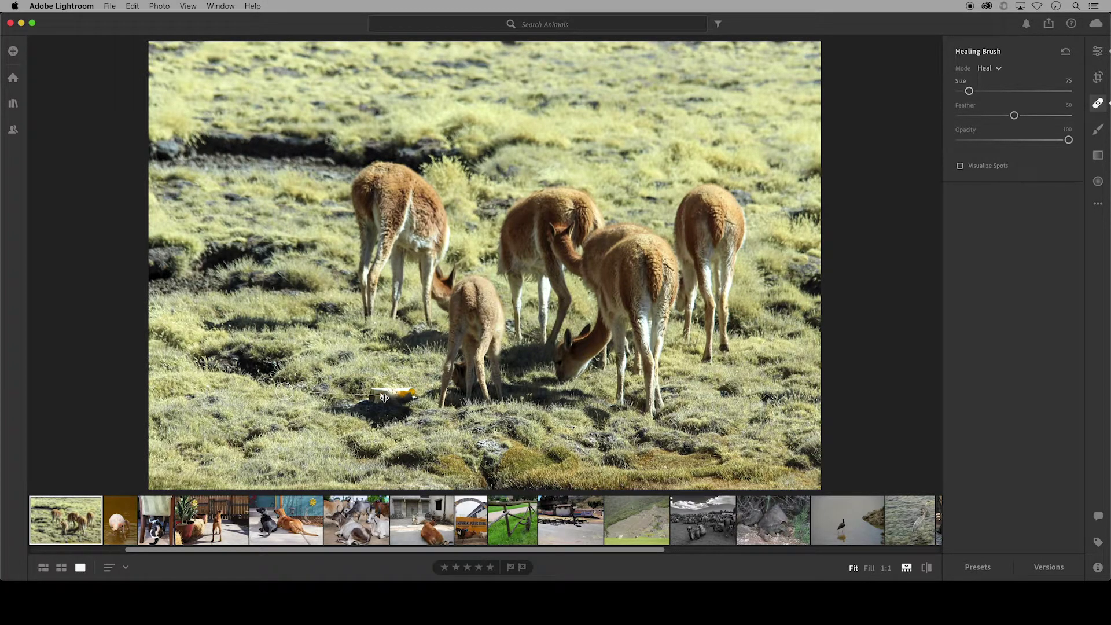
drag(385, 398, 386, 439)
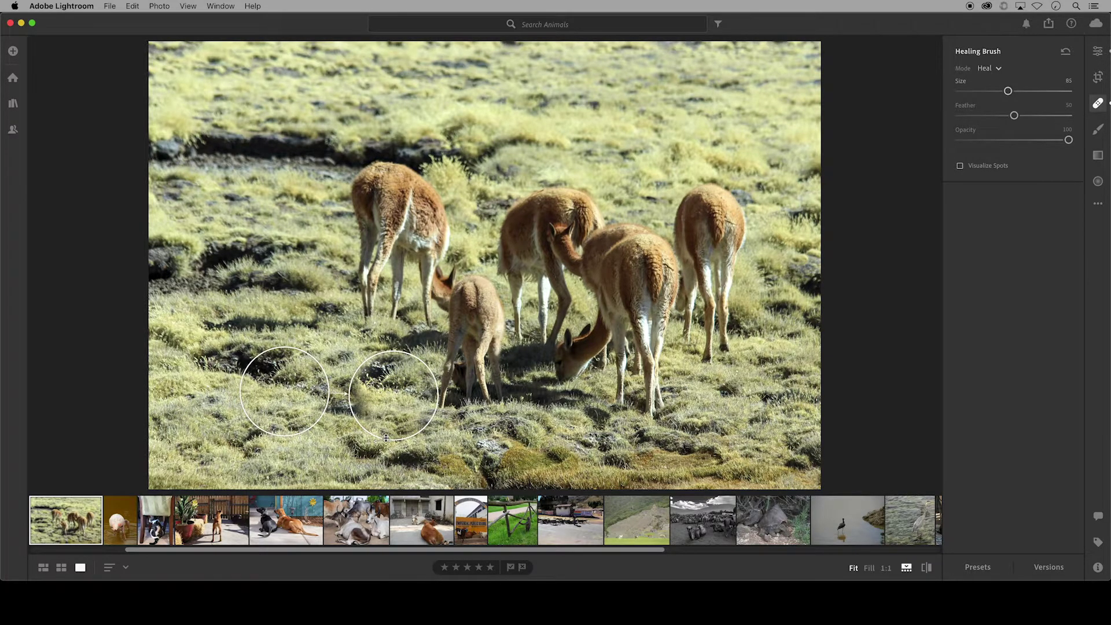
Hide the healing spot overlays with View > Edit Tools > Show Overlay > Cycle Overlay.
click(189, 6)
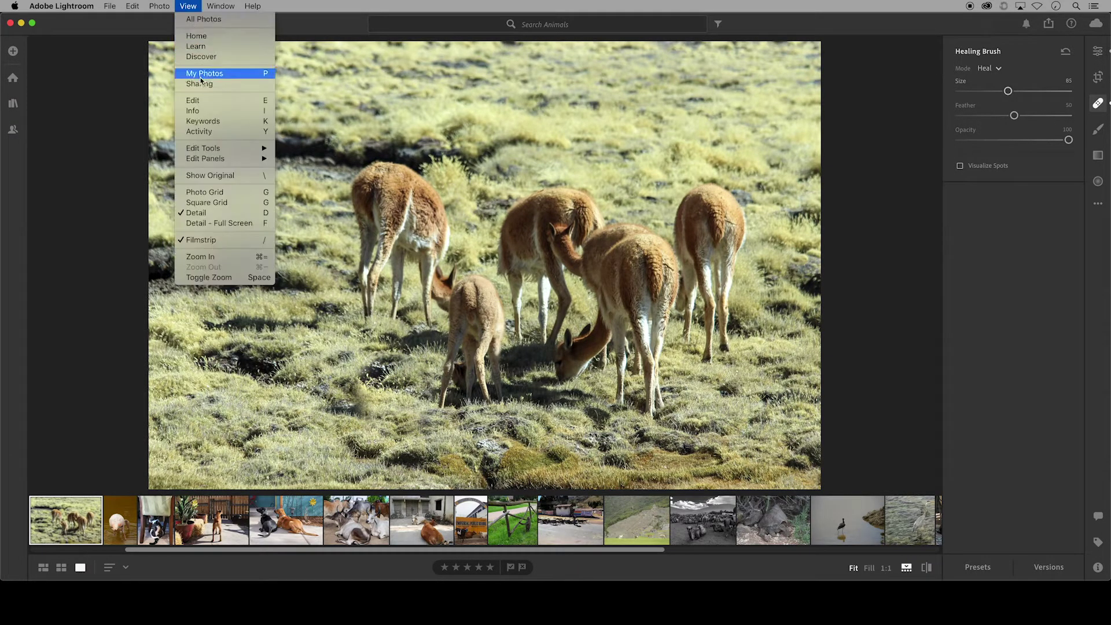
mouse_move(225, 151)
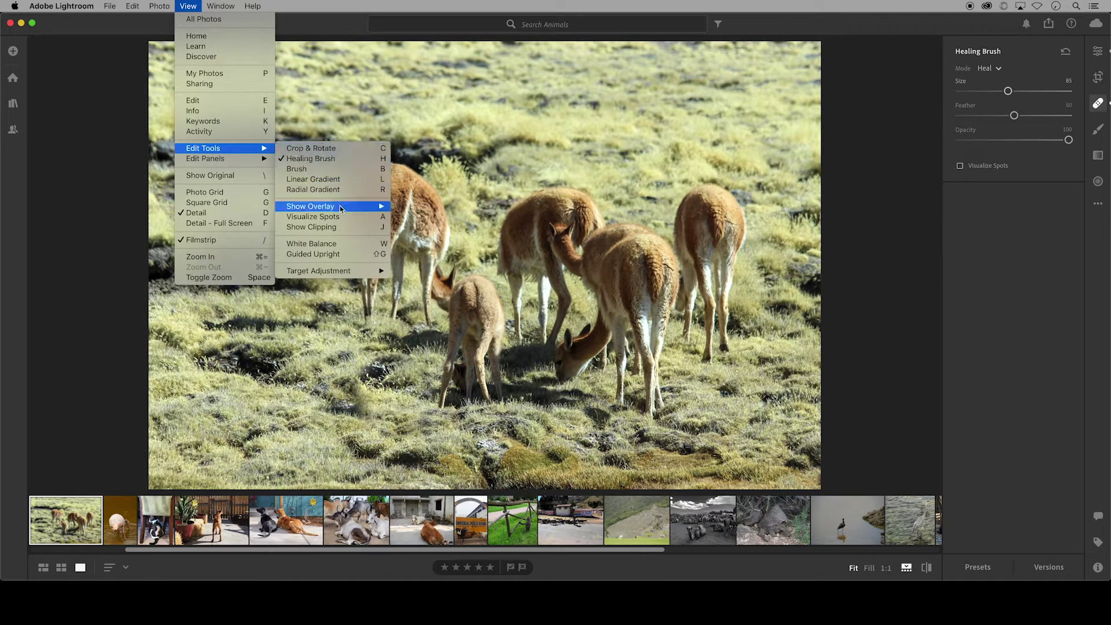
mouse_move(341, 210)
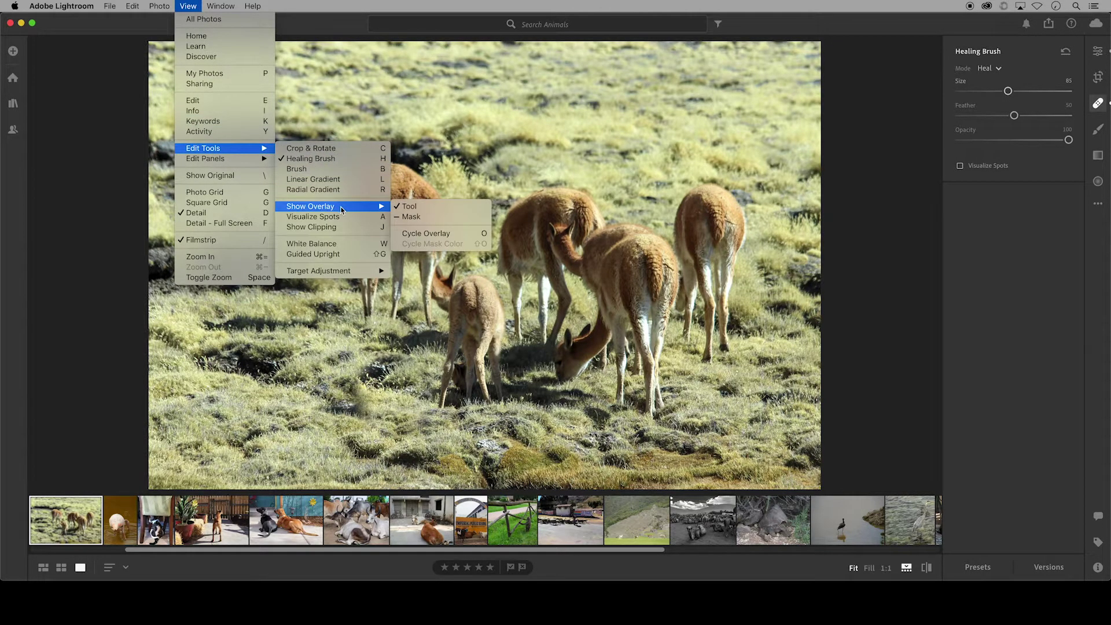
click(476, 232)
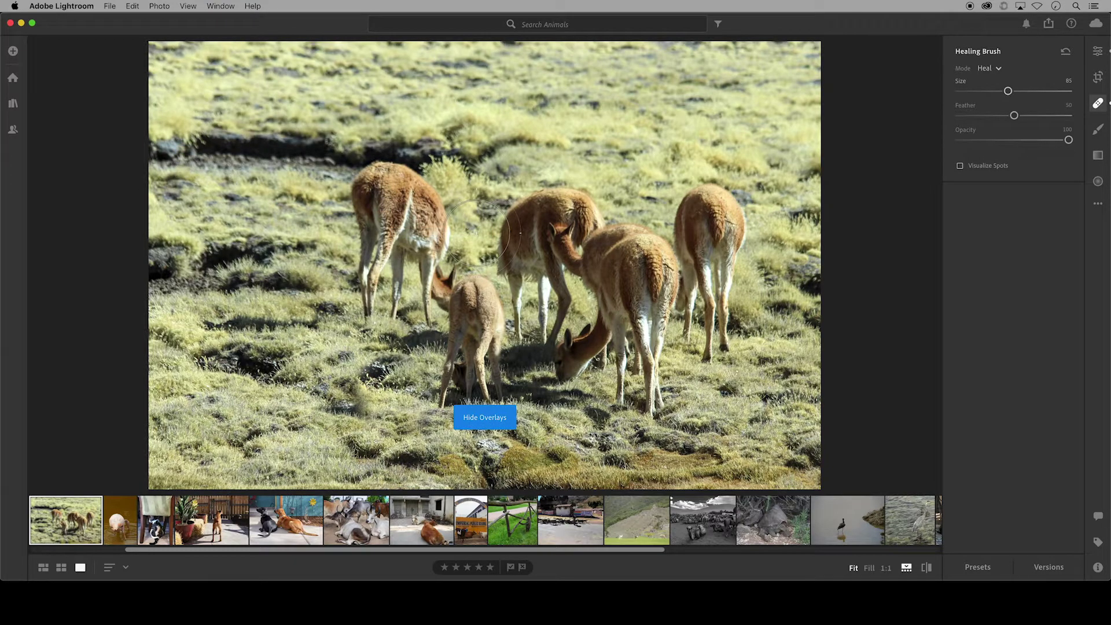
Open the two-dogs patio photo and heal the black cable beside the door with a smaller brush.
click(278, 525)
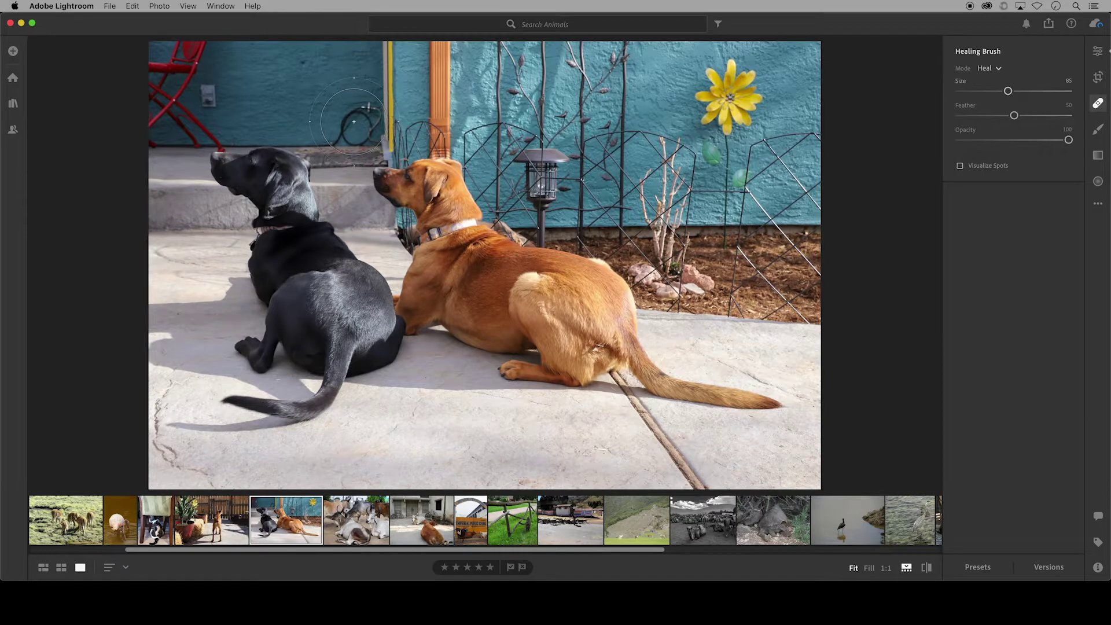
key(bracketleft)
key(bracketleft)
key(bracketleft)
key(bracketleft)
key(bracketleft)
mouse_move(370, 107)
mouse_down()
mouse_move(347, 113)
mouse_move(374, 116)
mouse_move(338, 128)
mouse_move(367, 136)
mouse_move(334, 131)
mouse_up()
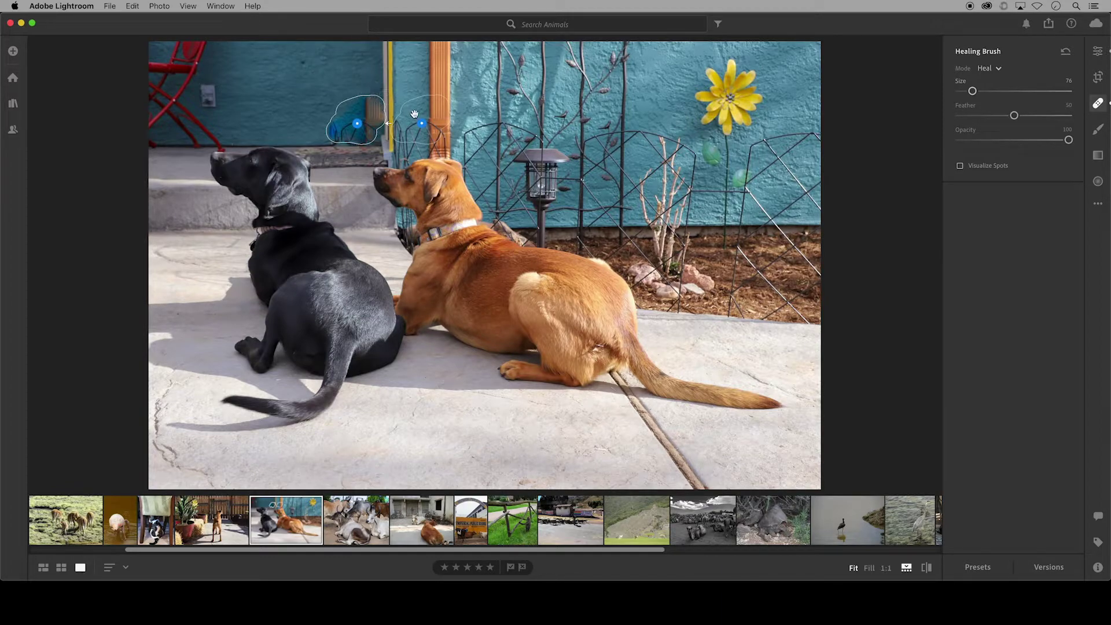
mouse_move(432, 114)
mouse_down()
mouse_move(307, 68)
mouse_move(215, 88)
mouse_move(613, 83)
mouse_move(677, 77)
mouse_move(700, 45)
mouse_move(665, 79)
mouse_move(322, 108)
mouse_up()
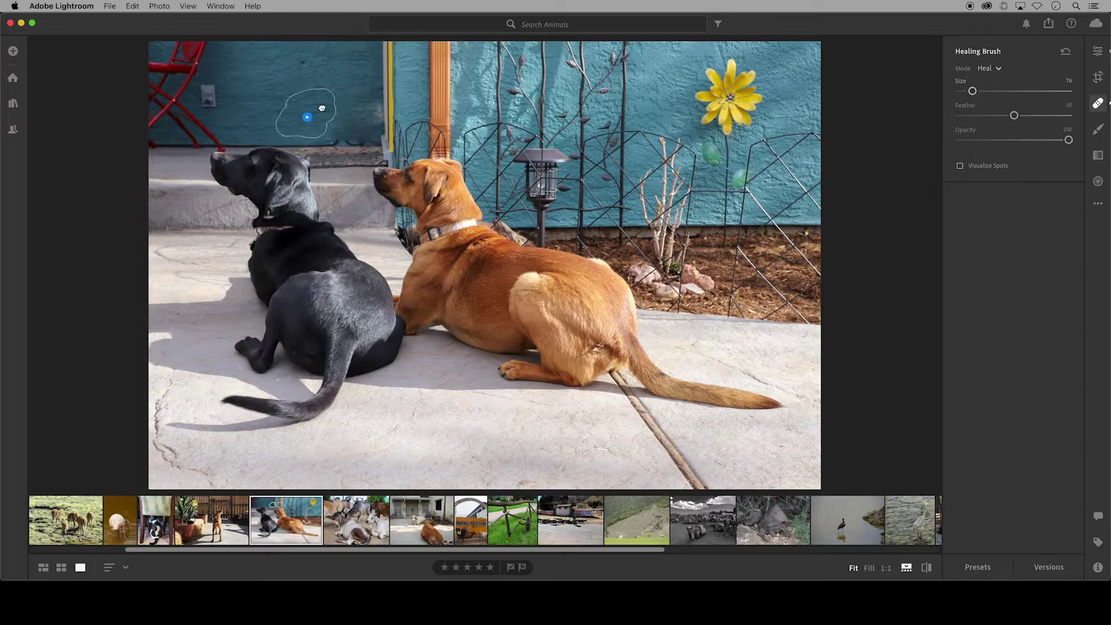
drag(321, 109, 316, 113)
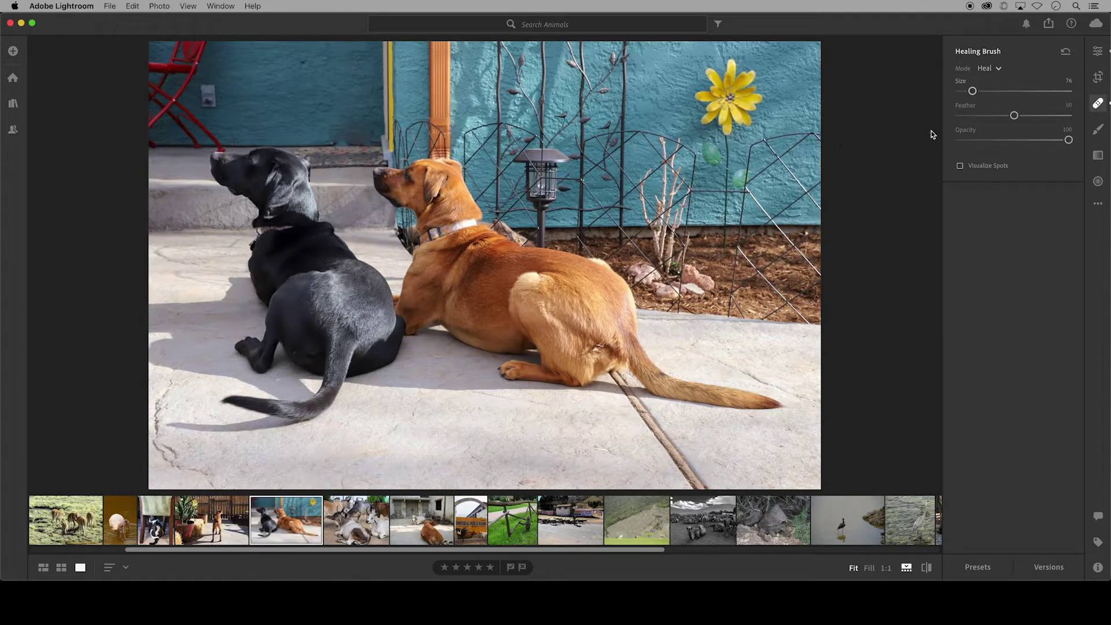
Set the healing brush Feather to 0 and nudge the Opacity slider, with overlays hidden.
click(1014, 115)
key(h)
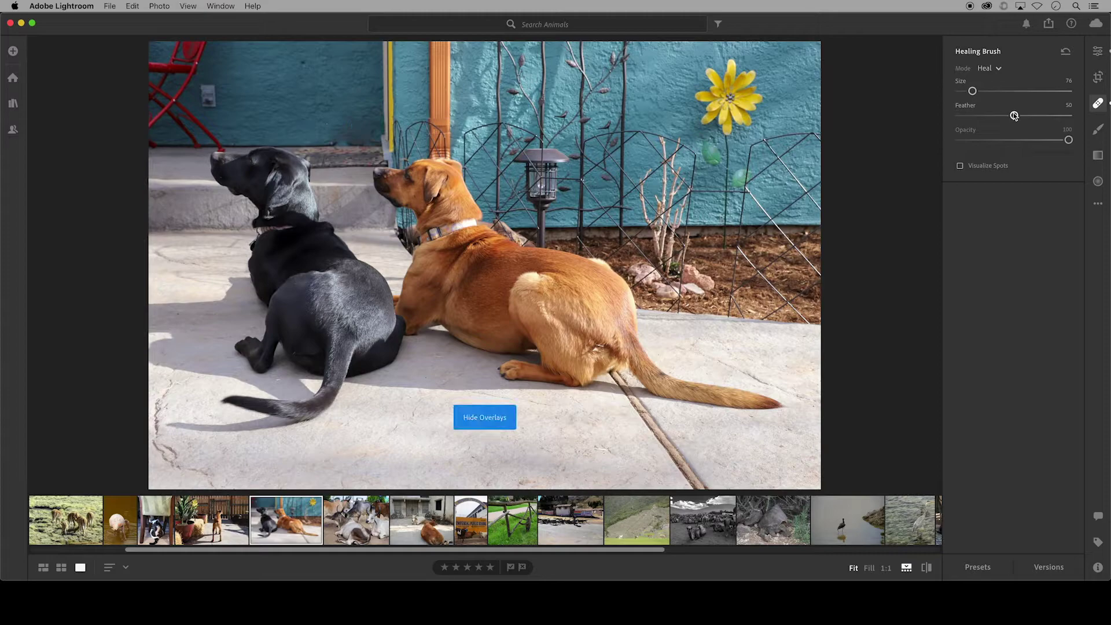
mouse_move(1013, 116)
mouse_down()
mouse_move(950, 118)
mouse_move(1078, 121)
mouse_move(955, 127)
mouse_up()
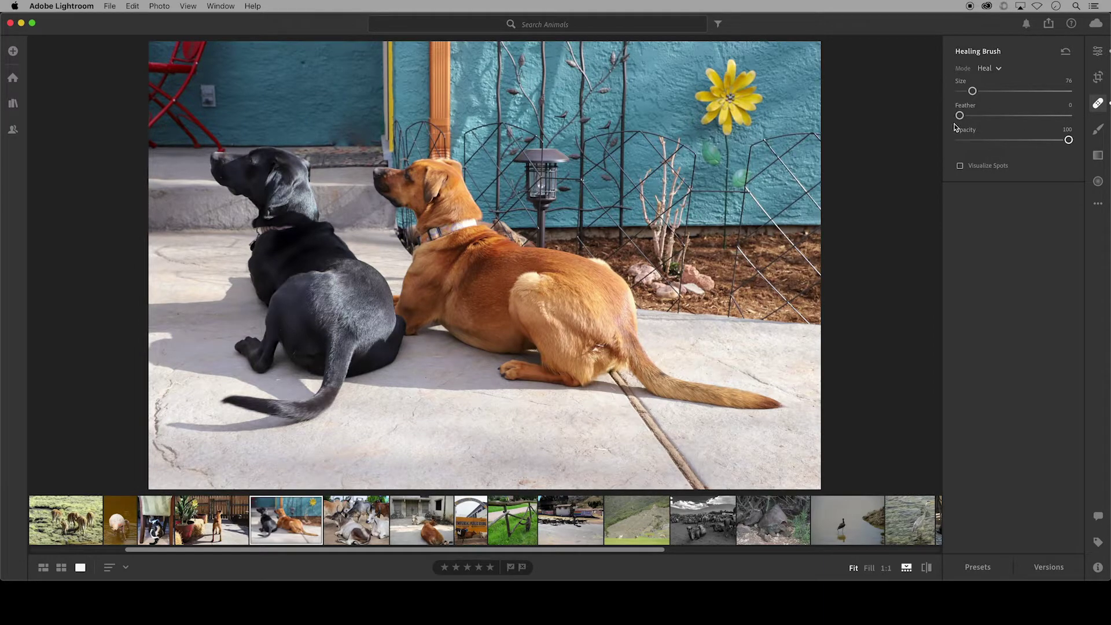
mouse_move(1069, 140)
mouse_down()
mouse_move(961, 142)
mouse_move(1084, 145)
mouse_up()
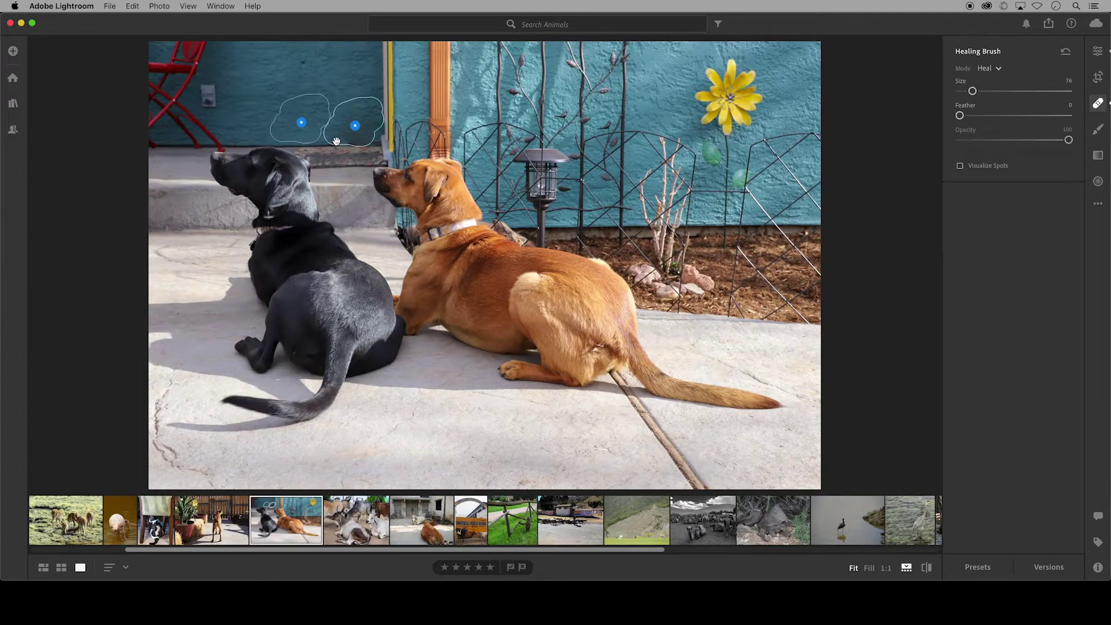
At Fill zoom, heal a strip along the wall base above the step with a size-41 brush, resampling the source.
key(super+shift+0)
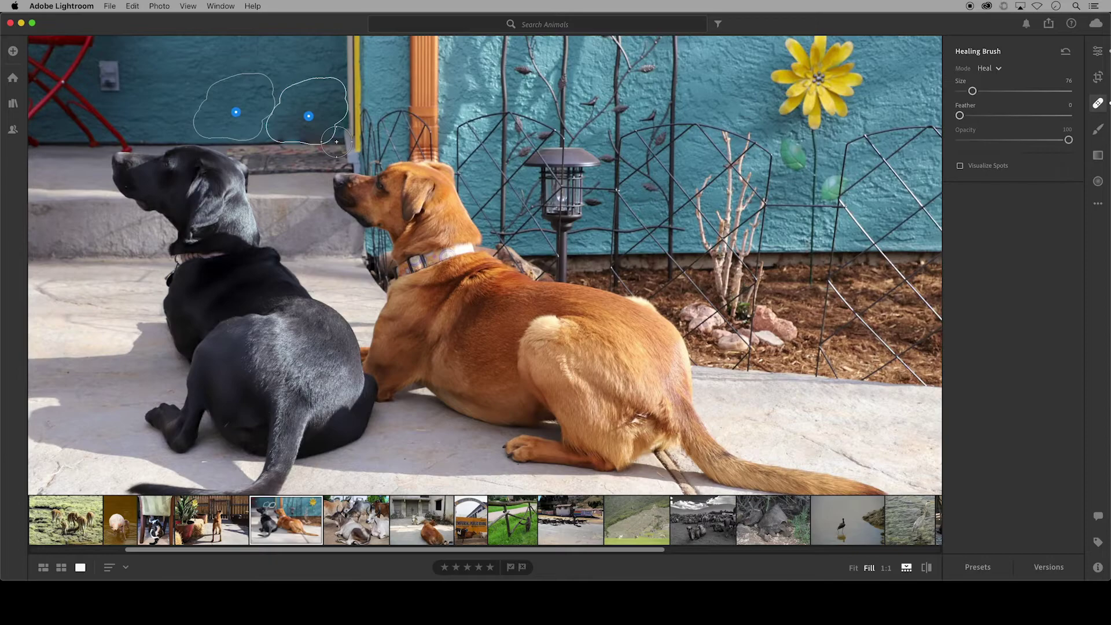
key(bracketleft)
key(h)
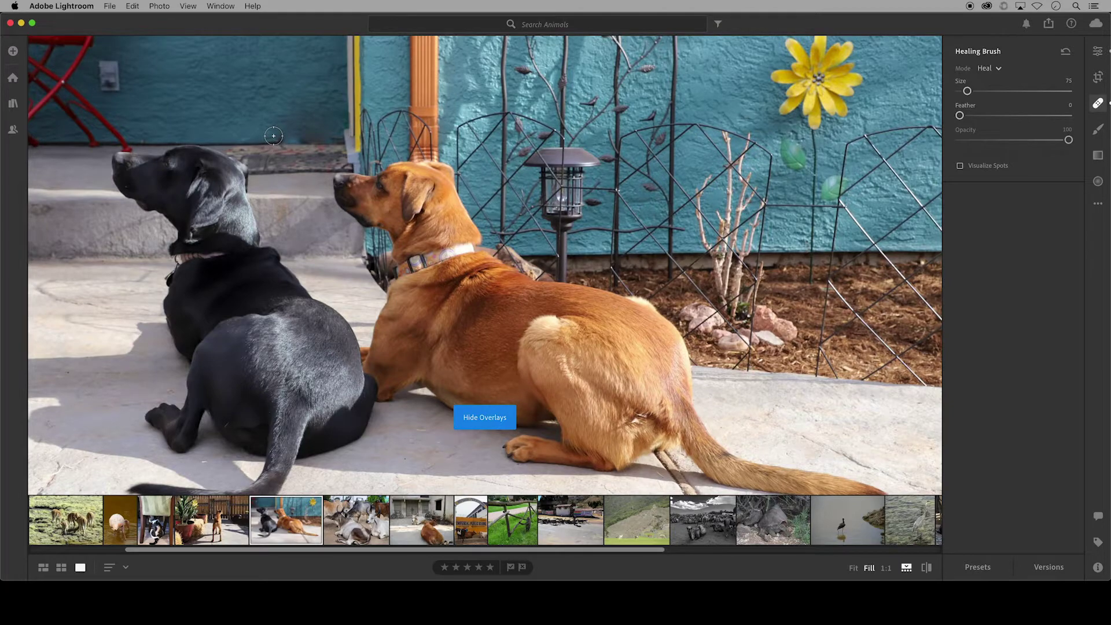
drag(274, 140, 339, 136)
key(h)
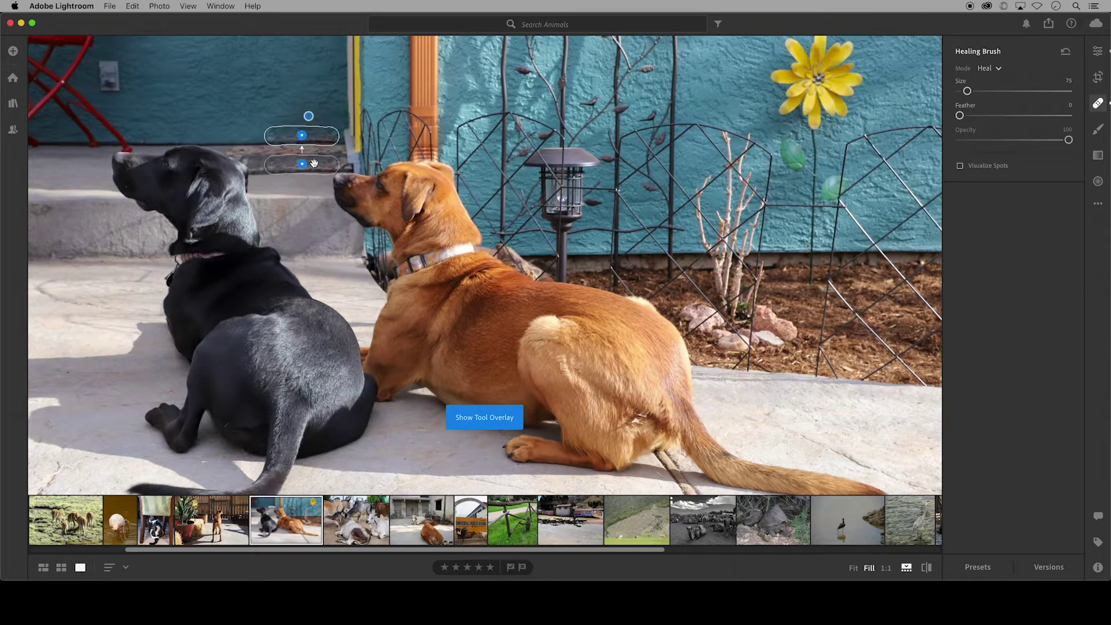
drag(313, 163, 252, 136)
key(super+0)
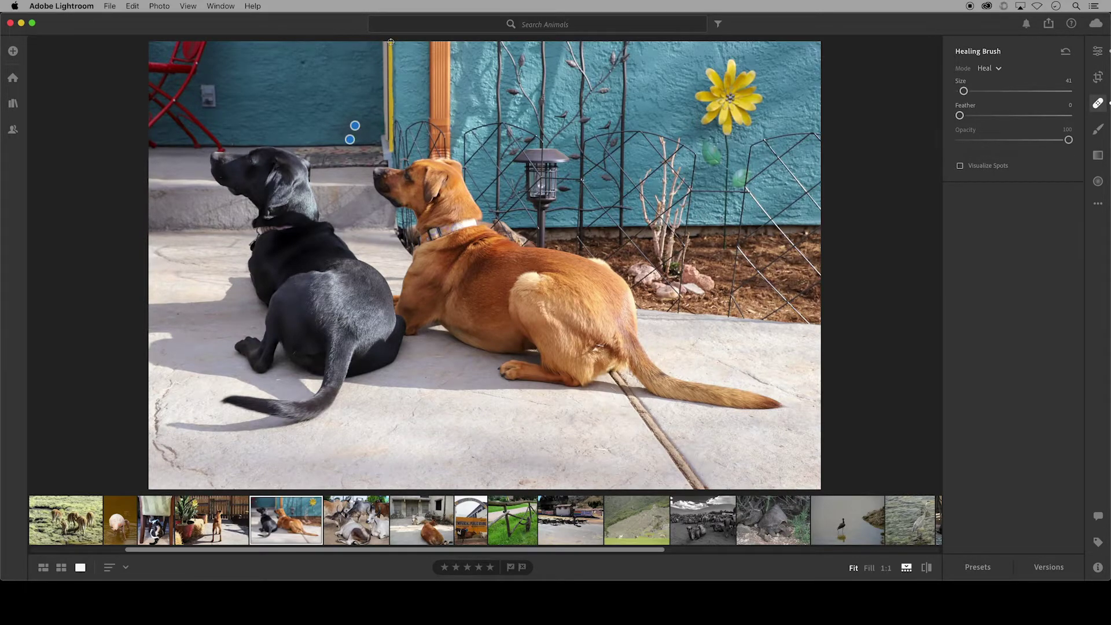
Heal away the yellow pole beside the door, redoing the stroke with a size-40 brush.
drag(391, 42, 395, 119)
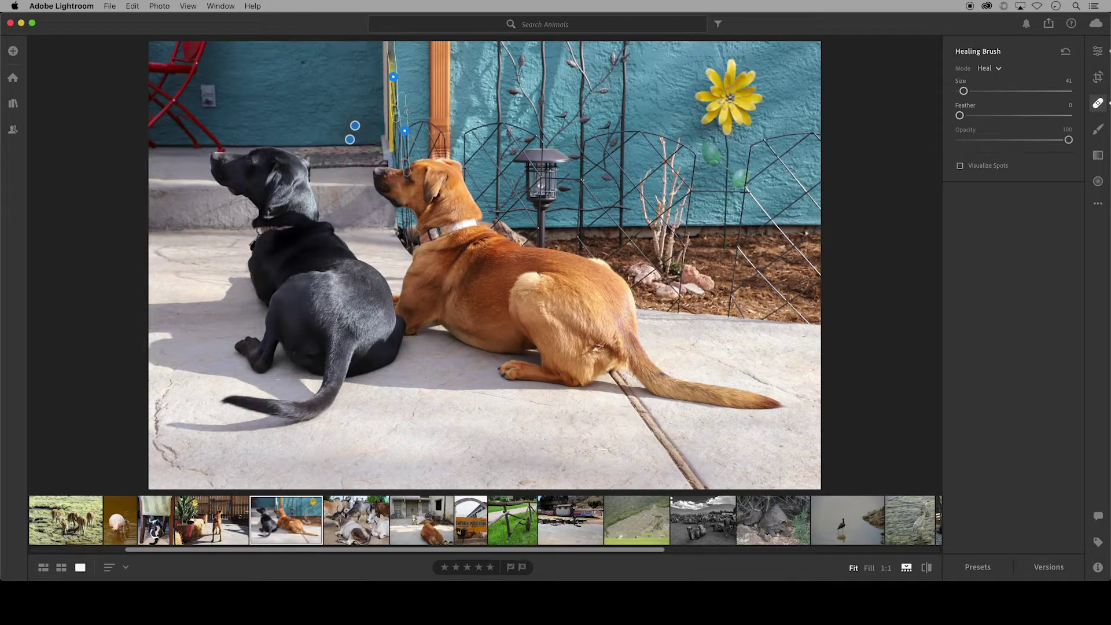
key(Delete)
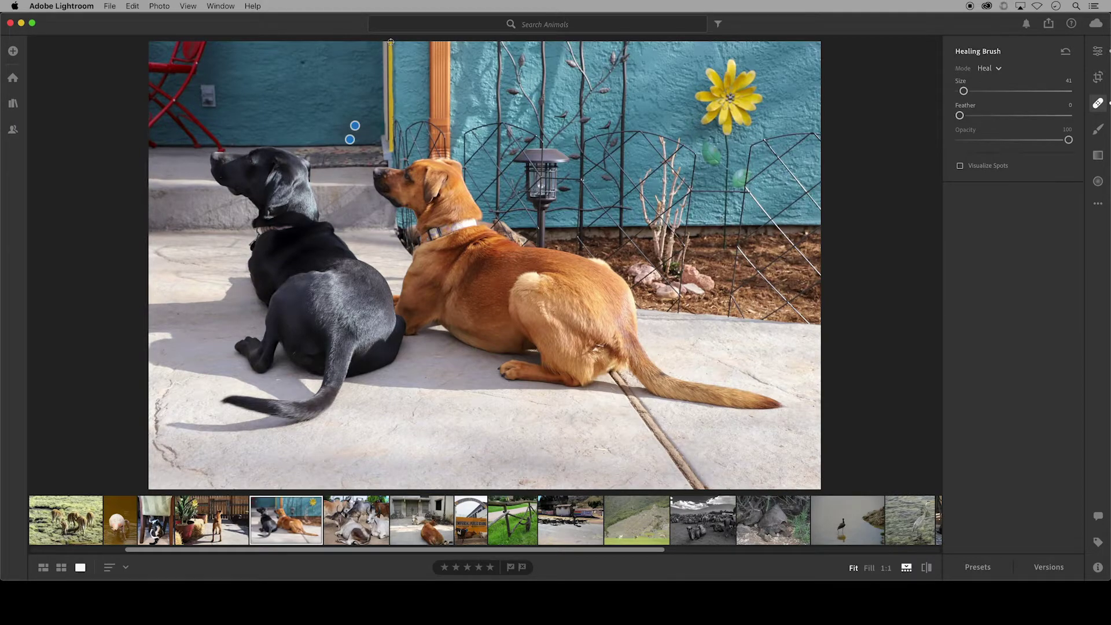
mouse_move(390, 46)
mouse_down()
mouse_move(392, 102)
mouse_move(423, 95)
mouse_move(412, 62)
mouse_move(391, 156)
mouse_up()
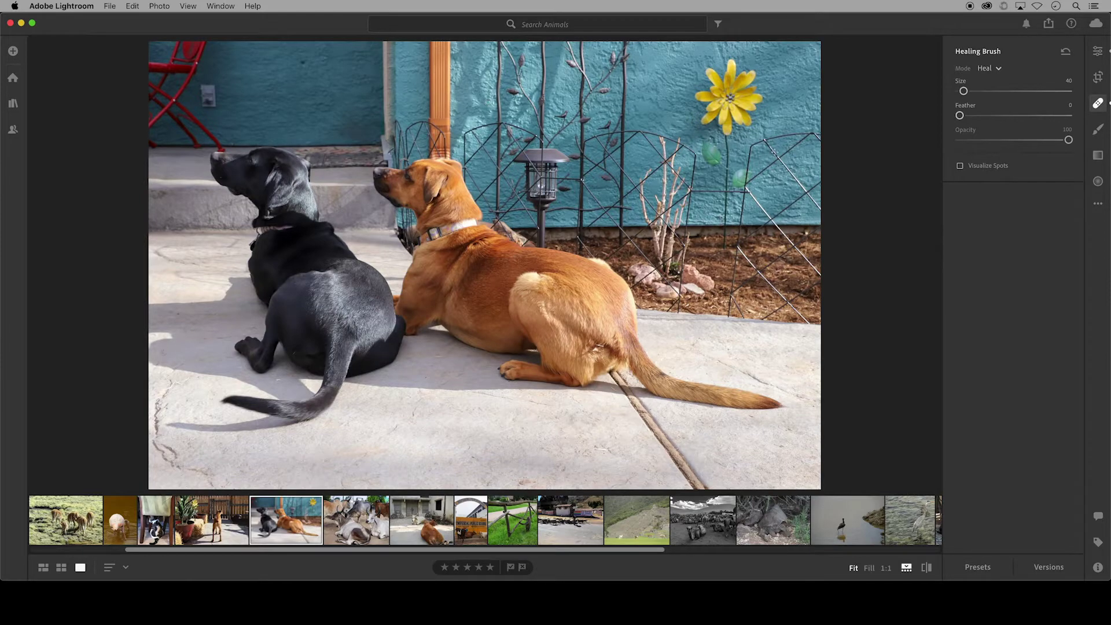
click(960, 167)
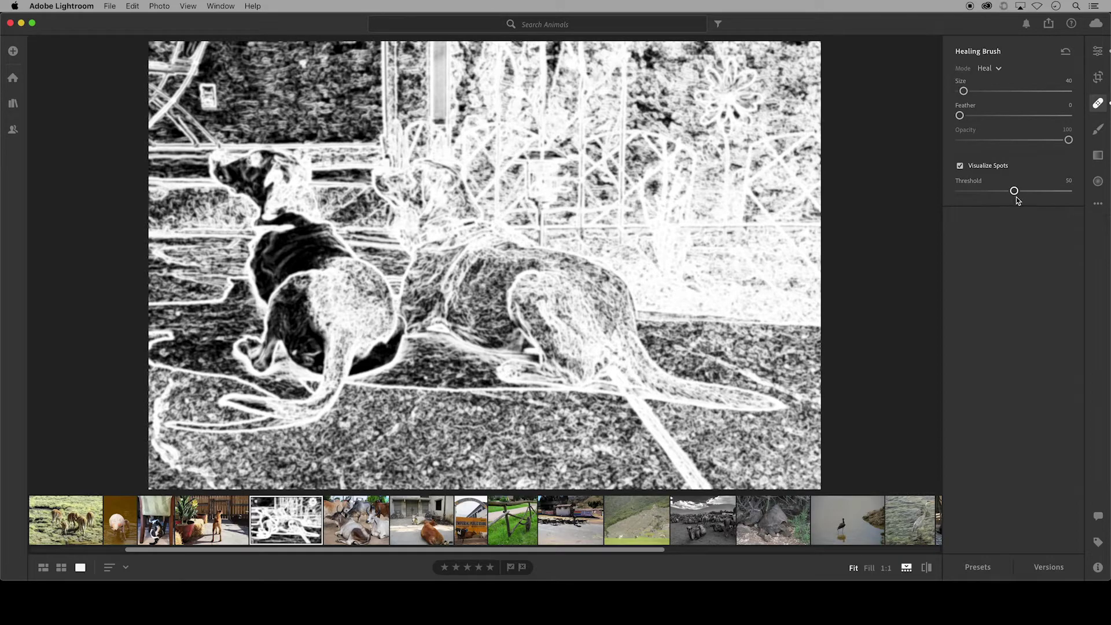
drag(1014, 191, 960, 193)
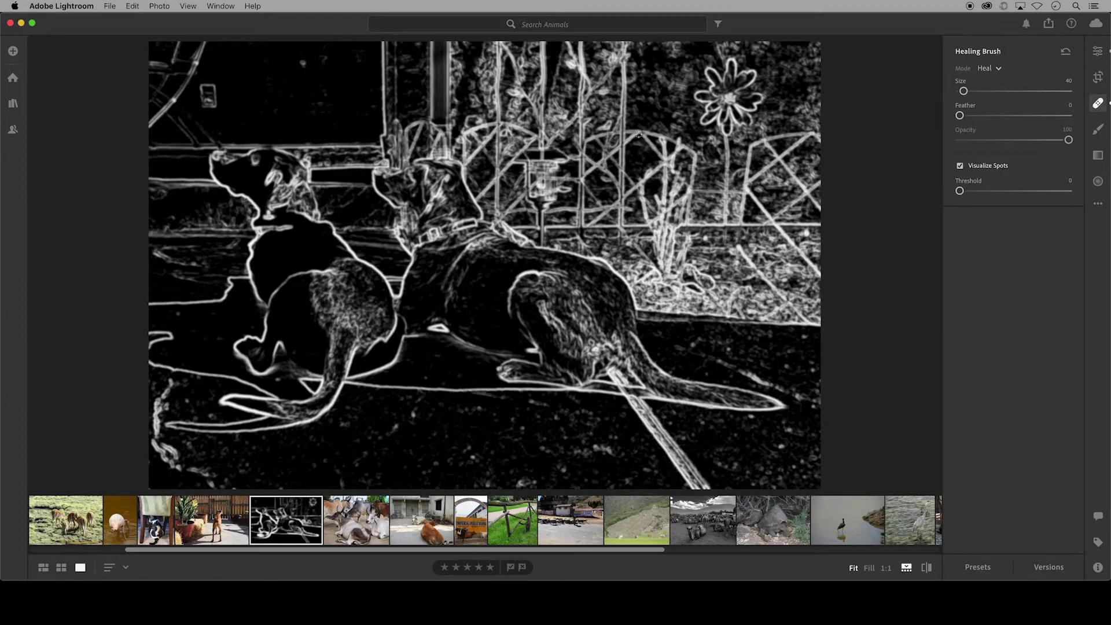
click(960, 167)
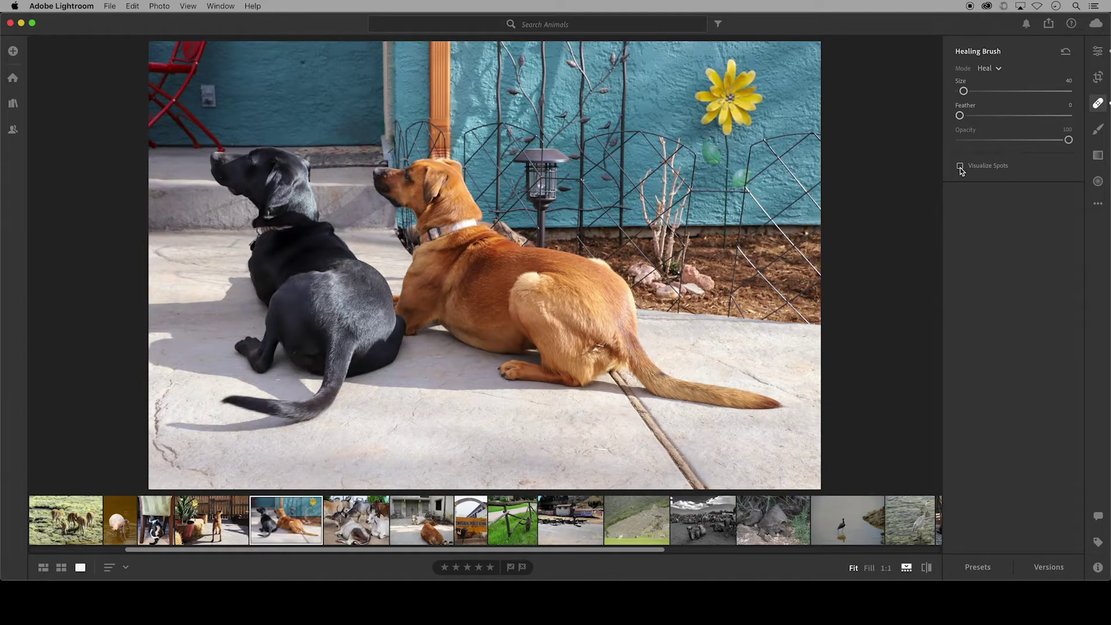
Open the grazing llamas photo from the filmstrip.
scroll(153, 552, left, 5)
scroll(153, 552, left, 2)
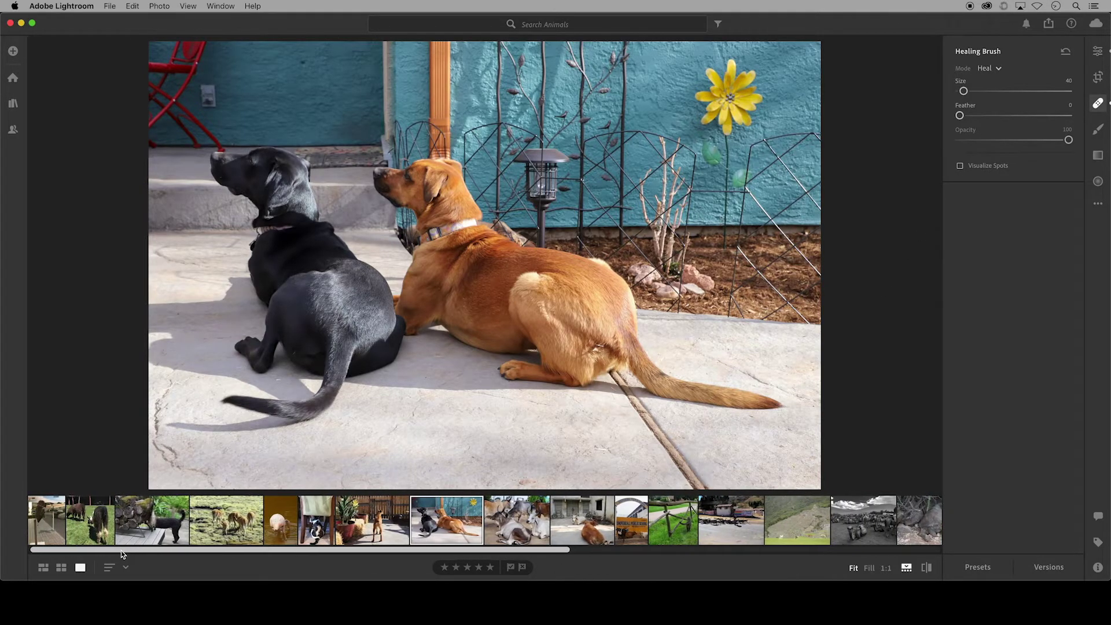
click(95, 523)
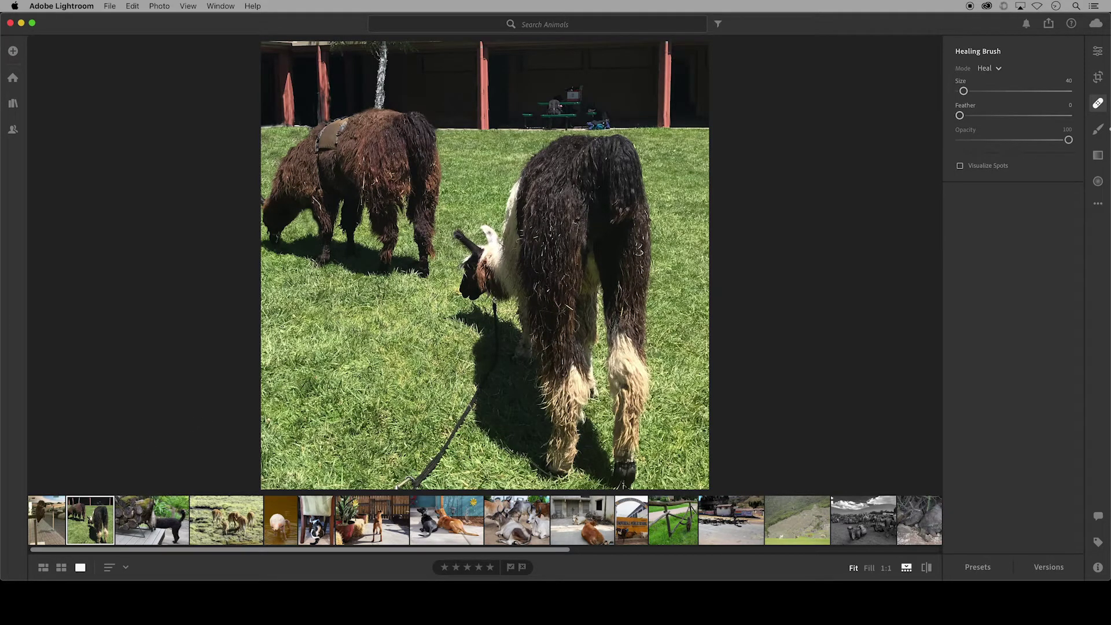
Heal the leash from the llama's head to the ground at size 76, sampling grass left of the llamas.
key(bracketright)
key(bracketright)
key(bracketright)
key(bracketright)
key(bracketright)
key(bracketright)
mouse_move(495, 313)
mouse_down()
mouse_move(489, 376)
mouse_move(427, 468)
mouse_move(395, 488)
mouse_up()
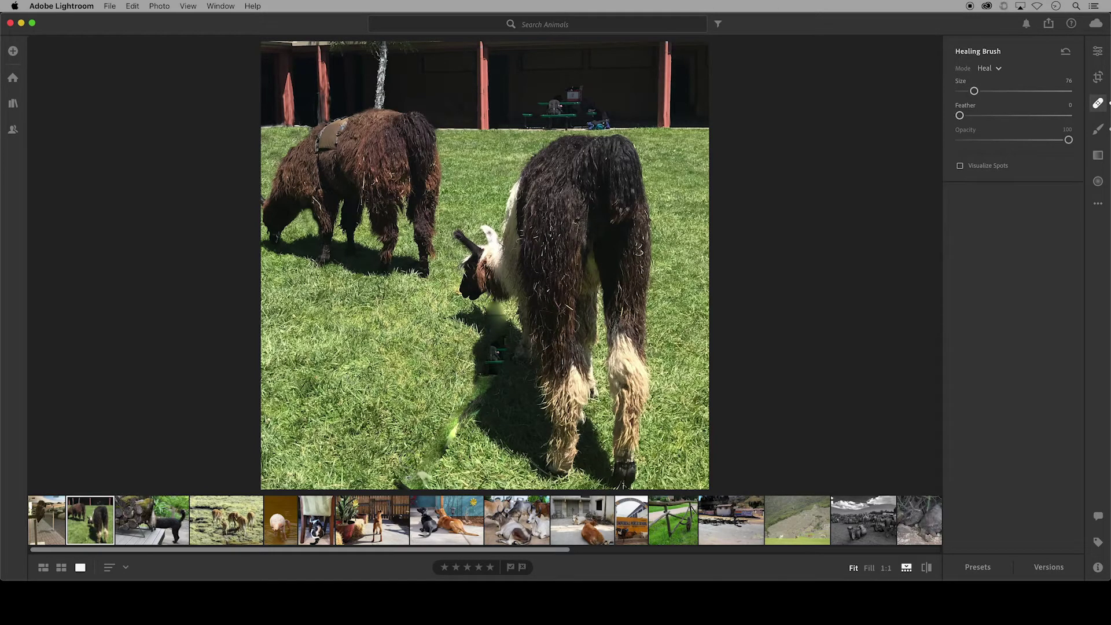
mouse_move(510, 192)
mouse_down()
mouse_move(517, 180)
mouse_move(388, 312)
mouse_move(358, 376)
mouse_move(384, 347)
mouse_move(459, 411)
mouse_up()
key(h)
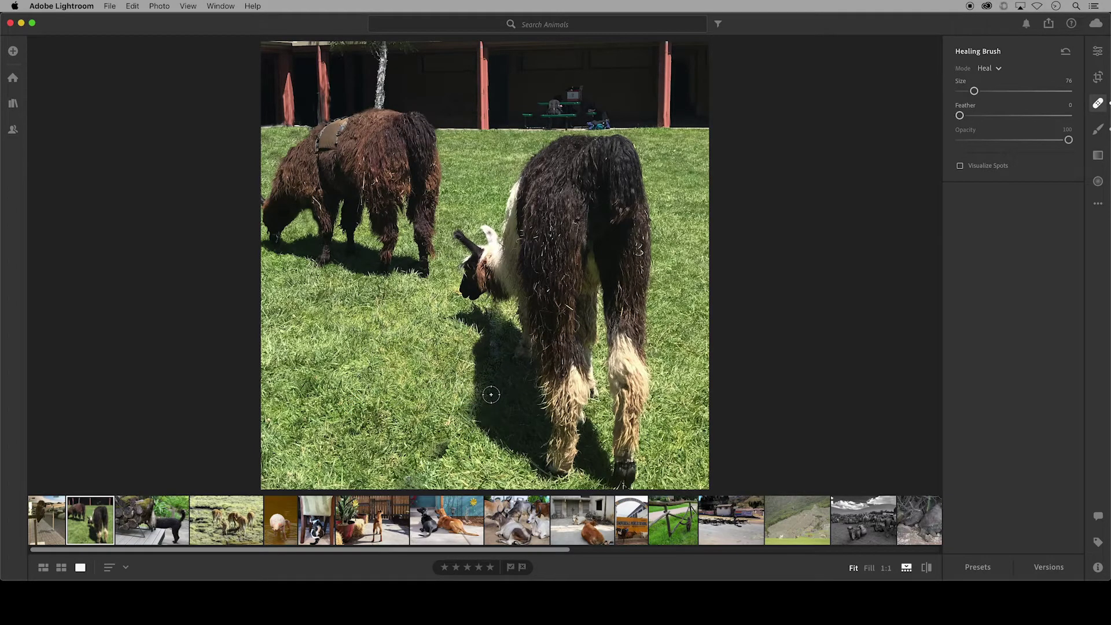
Switch the Healing Brush to Clone mode and clone over the leash remnant in the llama's shadow.
click(999, 68)
click(990, 88)
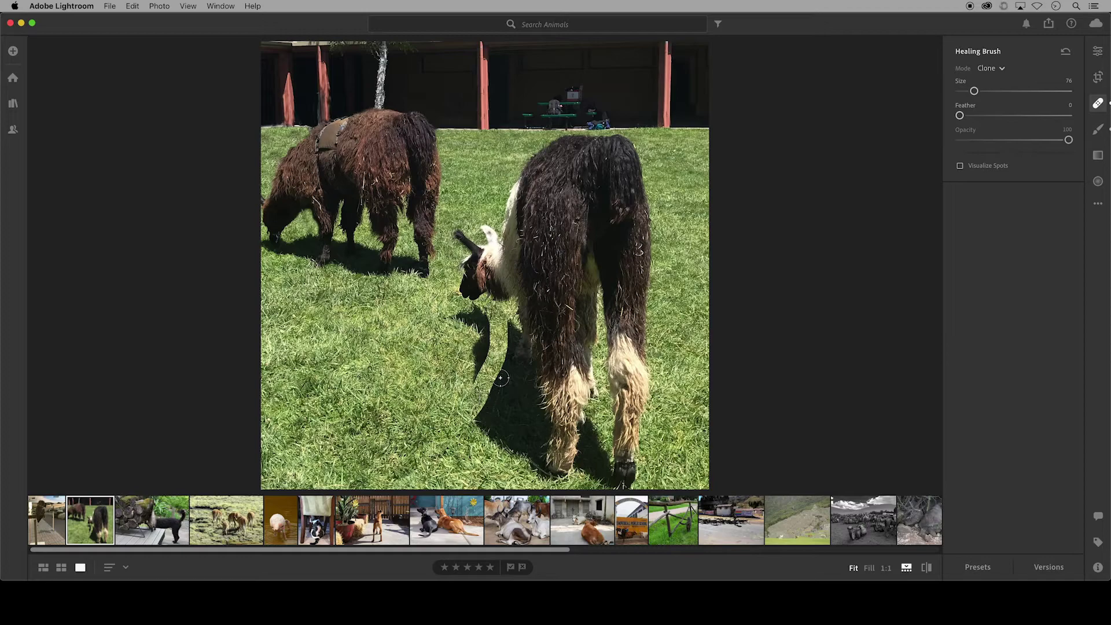
mouse_move(492, 322)
mouse_down()
mouse_move(502, 363)
mouse_move(496, 387)
mouse_move(485, 371)
mouse_move(482, 419)
mouse_up()
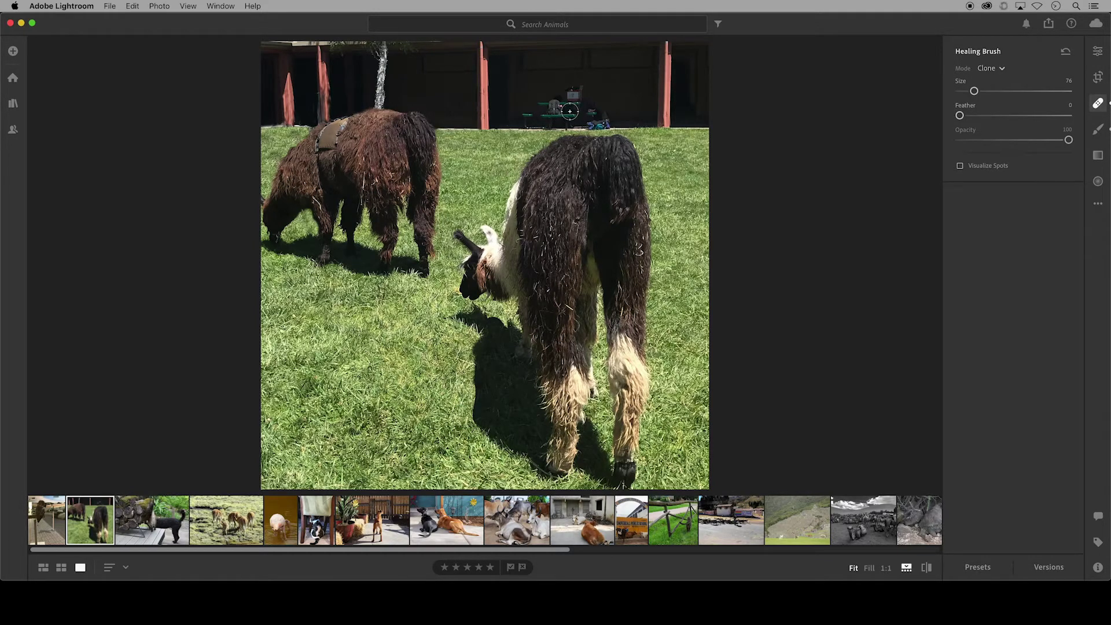
Switch the llama photo to Fill view, shrink the brush slightly, and scroll to the fence and picnic table.
key(super+shift+0)
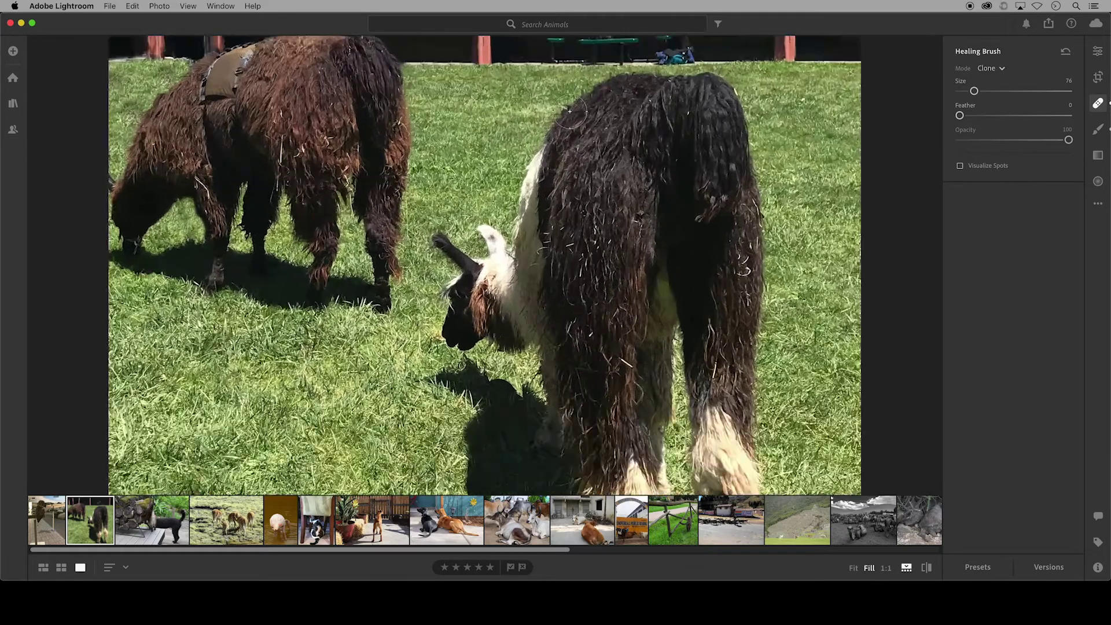
key(bracketleft)
key(bracketleft)
key(bracketleft)
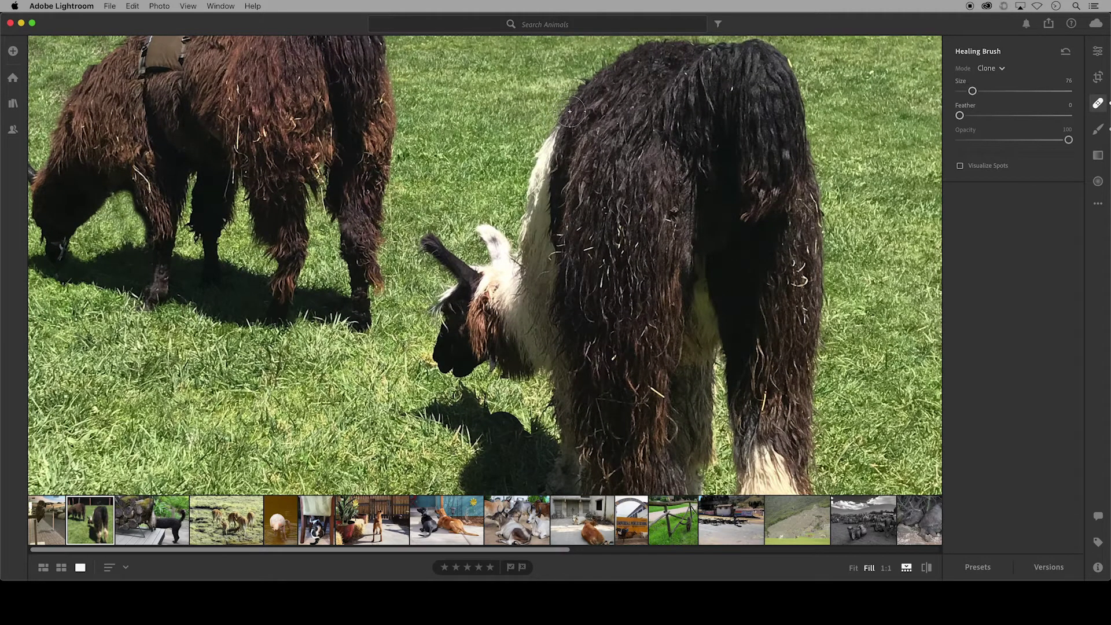
click(1099, 106)
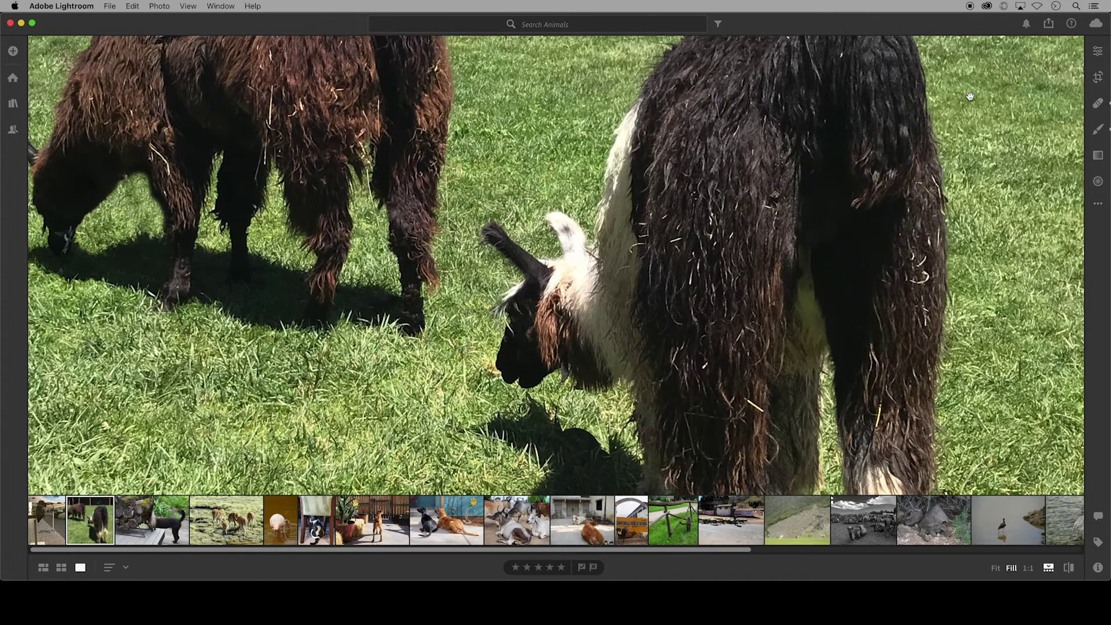
scroll(935, 237, up, 5)
scroll(936, 237, up, 5)
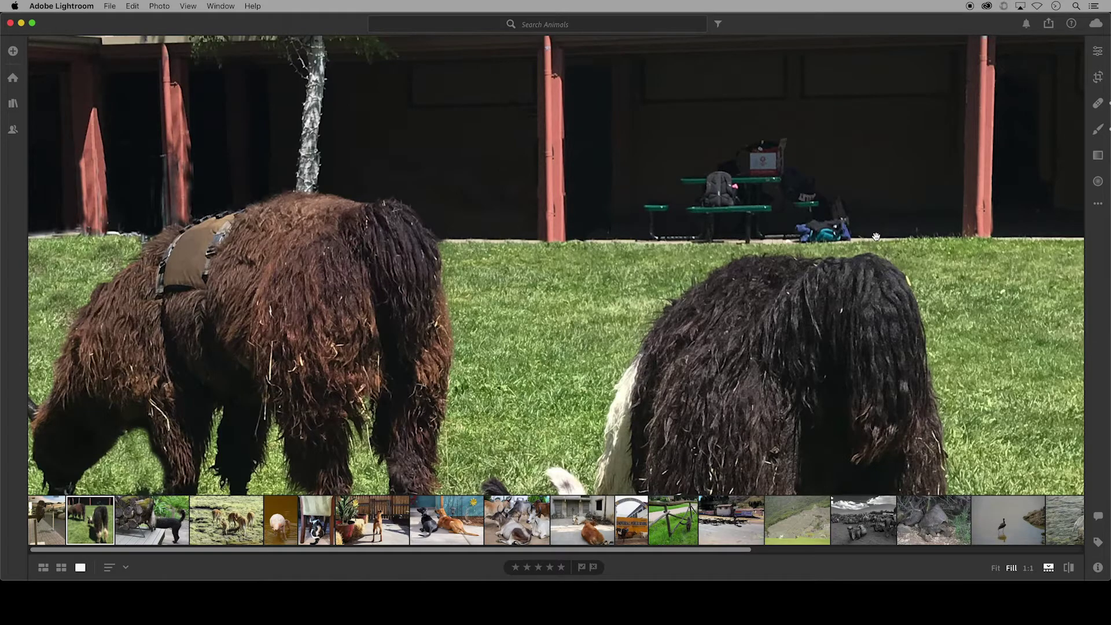
click(1098, 104)
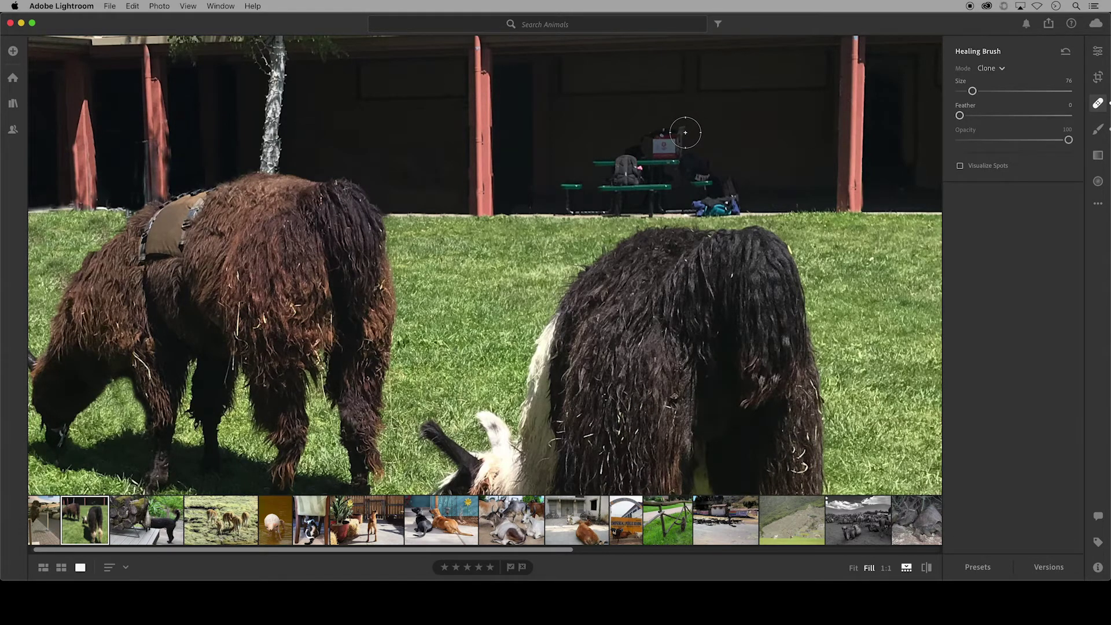
Clone over the picnic table and bench, replacing the unsatisfactory clone spot with a new stroke.
mouse_move(686, 133)
mouse_down()
mouse_move(641, 141)
mouse_move(669, 154)
mouse_up()
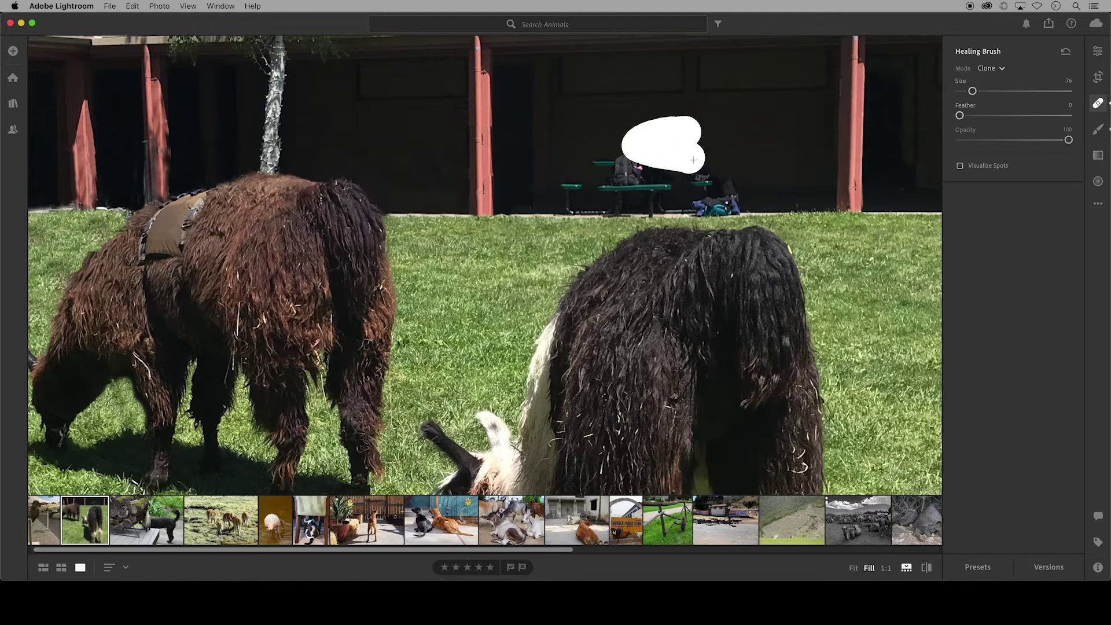
mouse_move(693, 160)
mouse_down()
mouse_move(624, 162)
mouse_move(566, 187)
mouse_move(724, 183)
mouse_move(733, 195)
mouse_move(571, 192)
mouse_up()
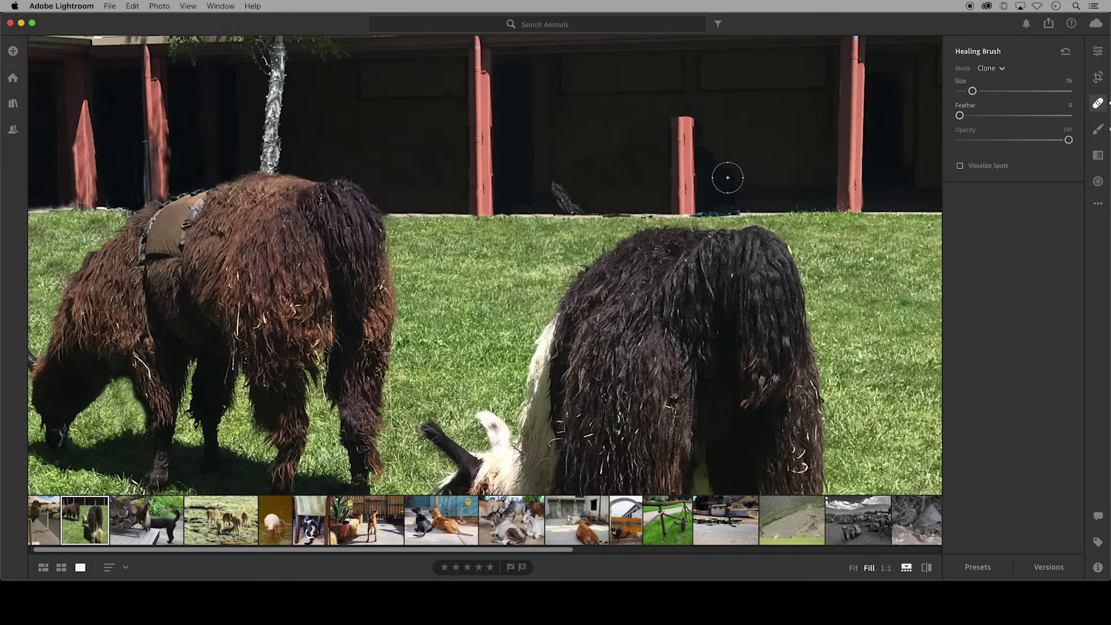
key(h)
key(Delete)
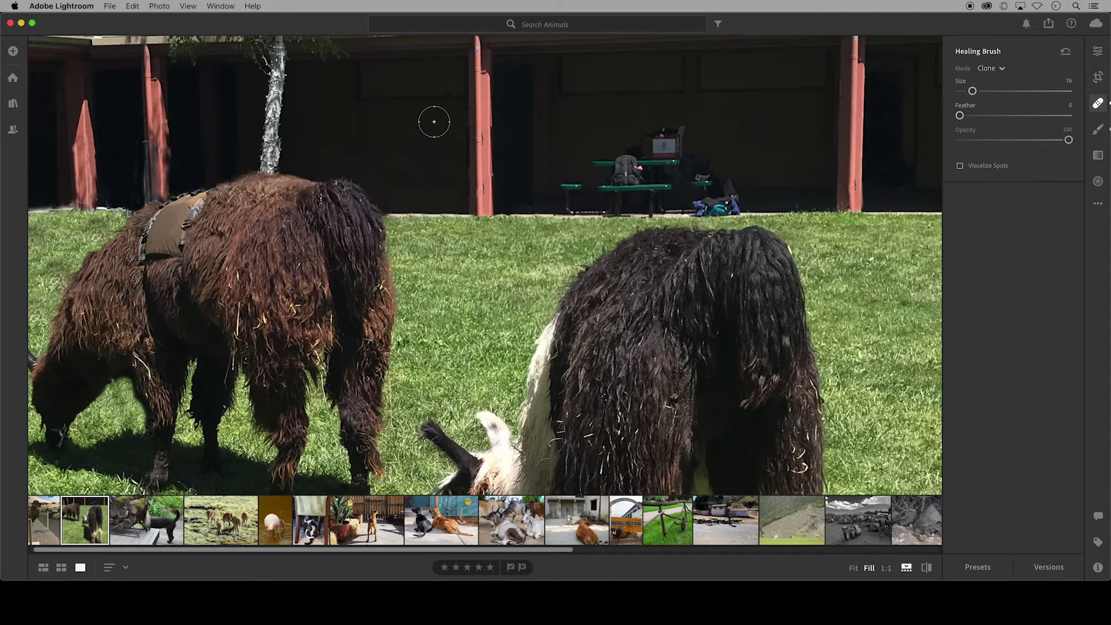
mouse_move(672, 139)
mouse_down()
mouse_move(597, 160)
mouse_move(680, 161)
mouse_up()
Shift the clone sources right along the dark wall and clone away the remaining bench remnants.
drag(744, 113, 806, 112)
key(h)
mouse_move(707, 169)
mouse_down()
mouse_move(561, 187)
mouse_move(619, 201)
mouse_move(731, 199)
mouse_move(640, 200)
mouse_up()
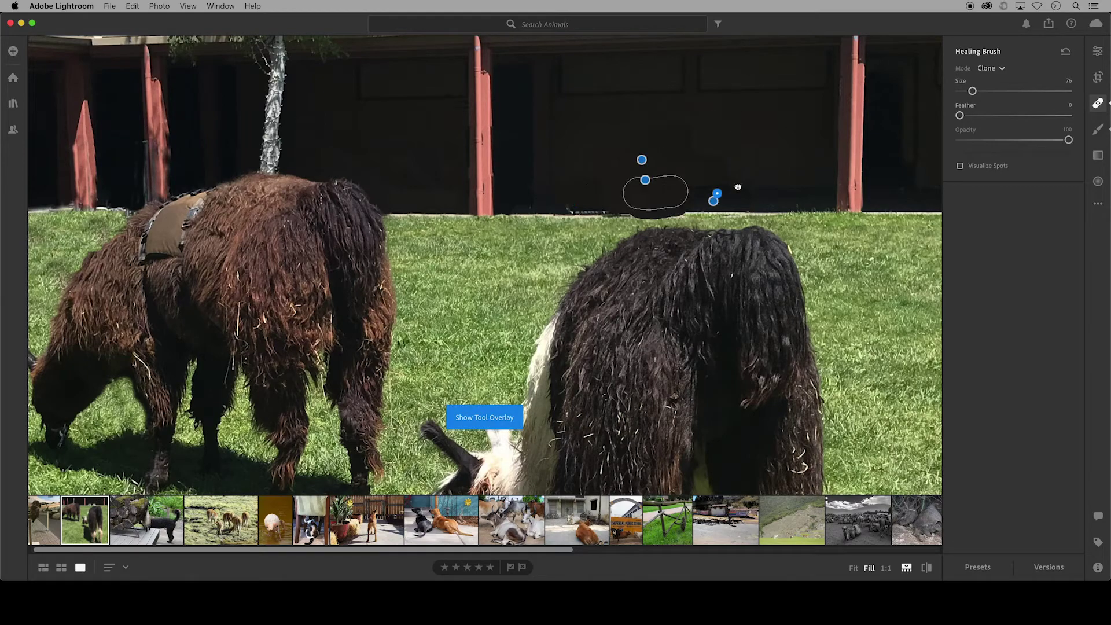
drag(677, 200, 792, 194)
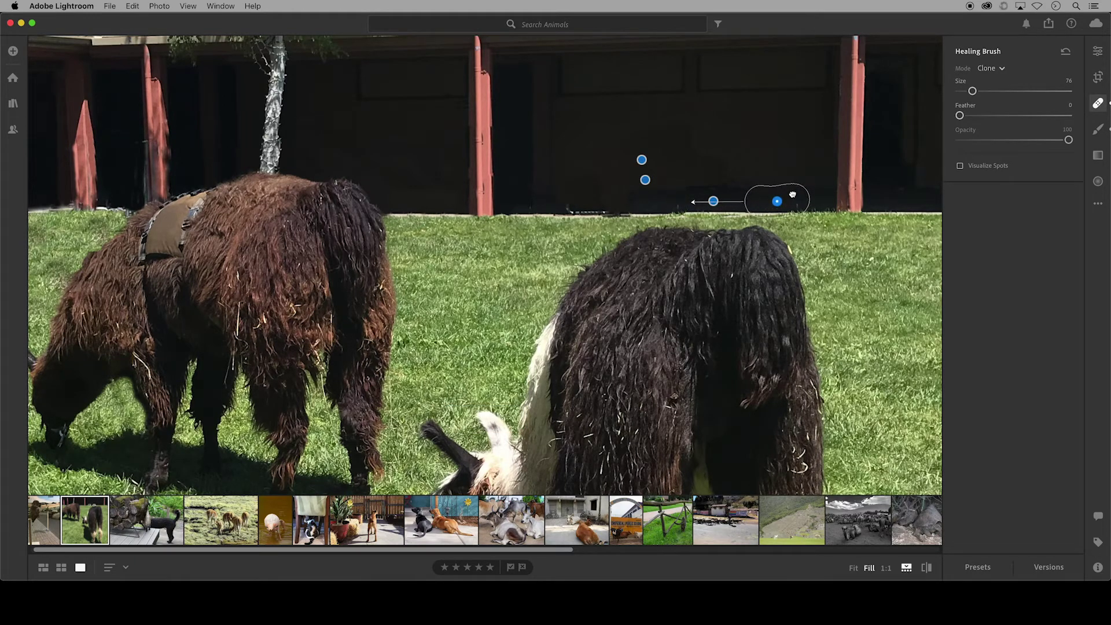
key(h)
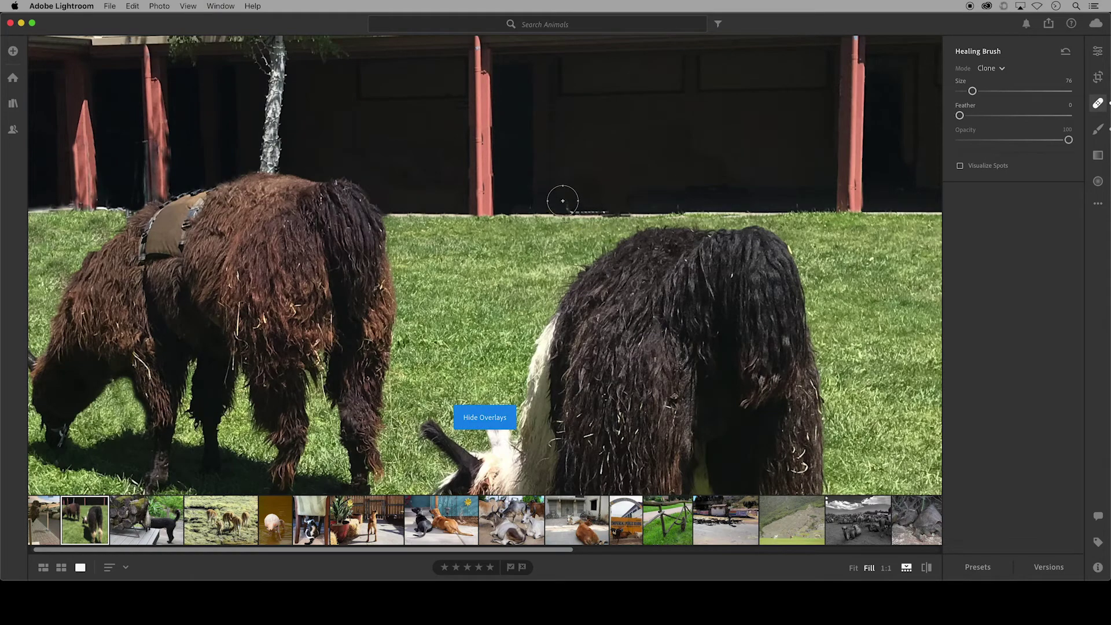
drag(563, 201, 618, 205)
Switch the Healing Brush mode from Clone back to Heal.
key(h)
click(1000, 68)
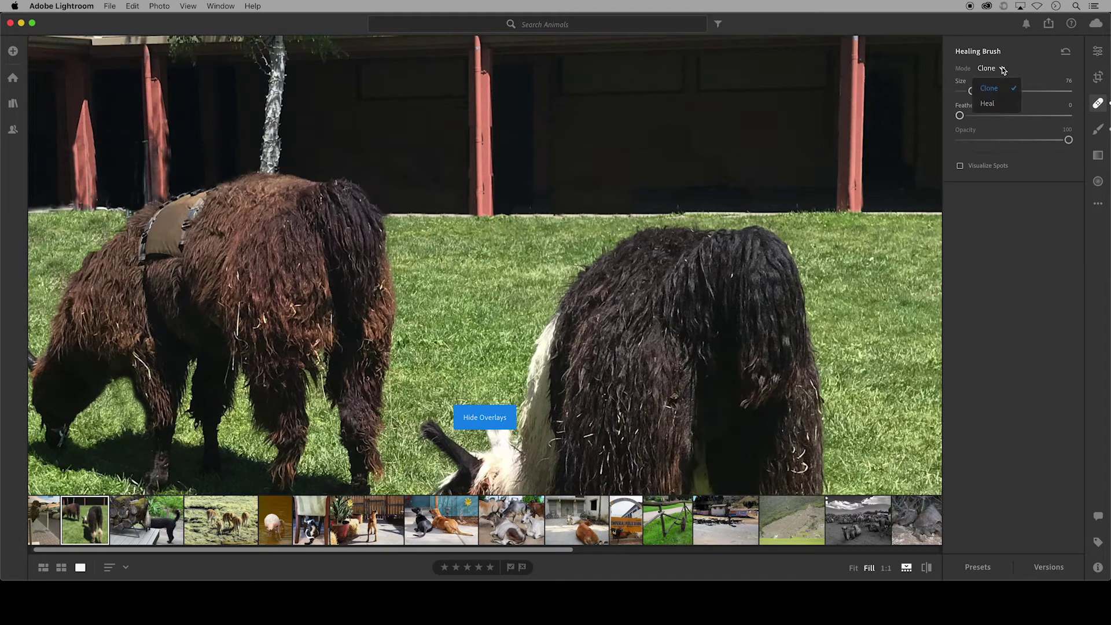
click(991, 105)
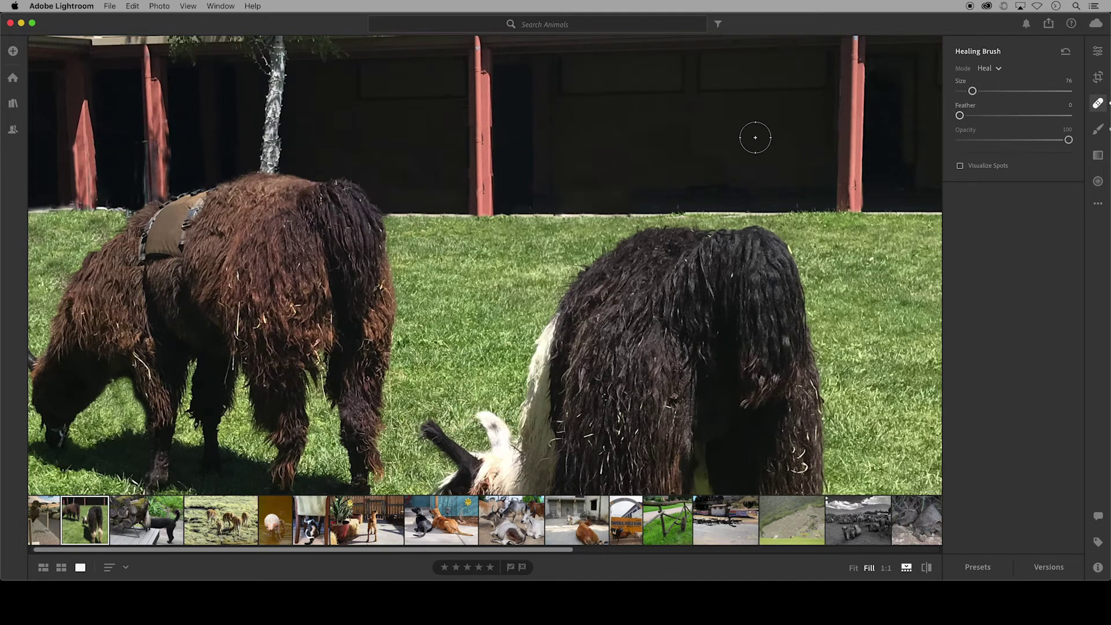
Heal the leftover wall marks, moving the source up and left, plus a small blemish.
drag(685, 129, 731, 186)
key(h)
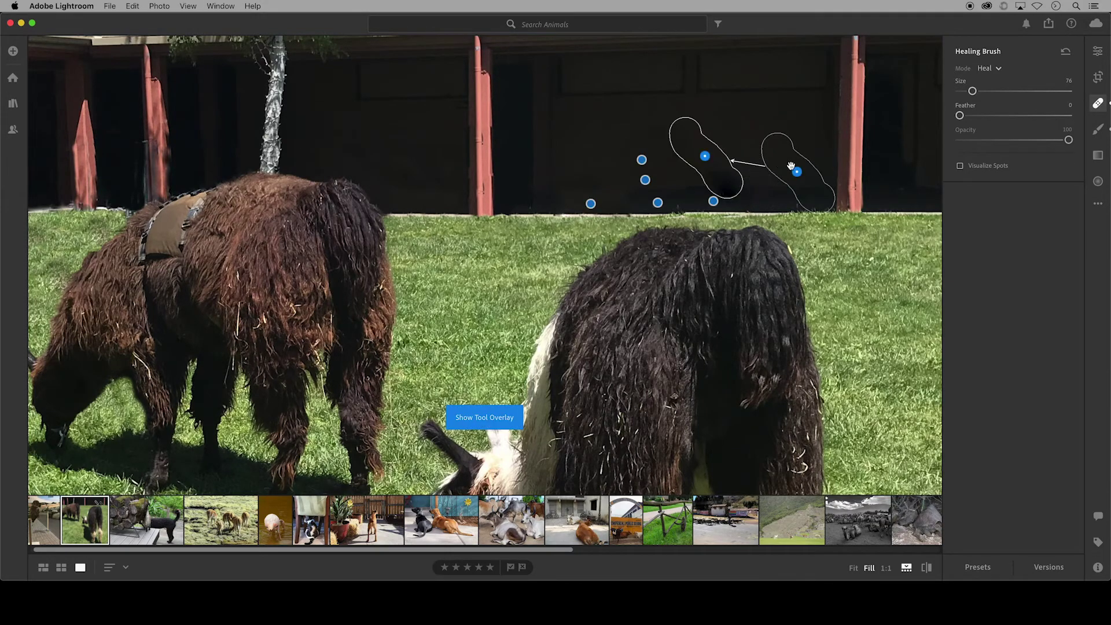
drag(788, 156, 766, 123)
key(h)
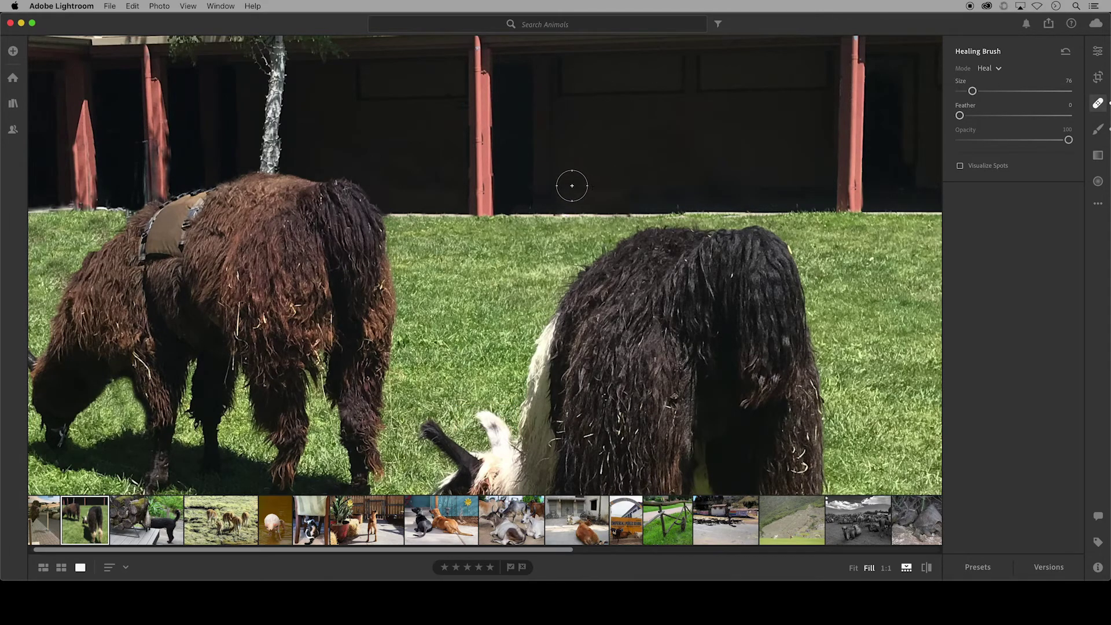
click(632, 196)
Fit the whole photo in the view and open the Llamas album.
key(h)
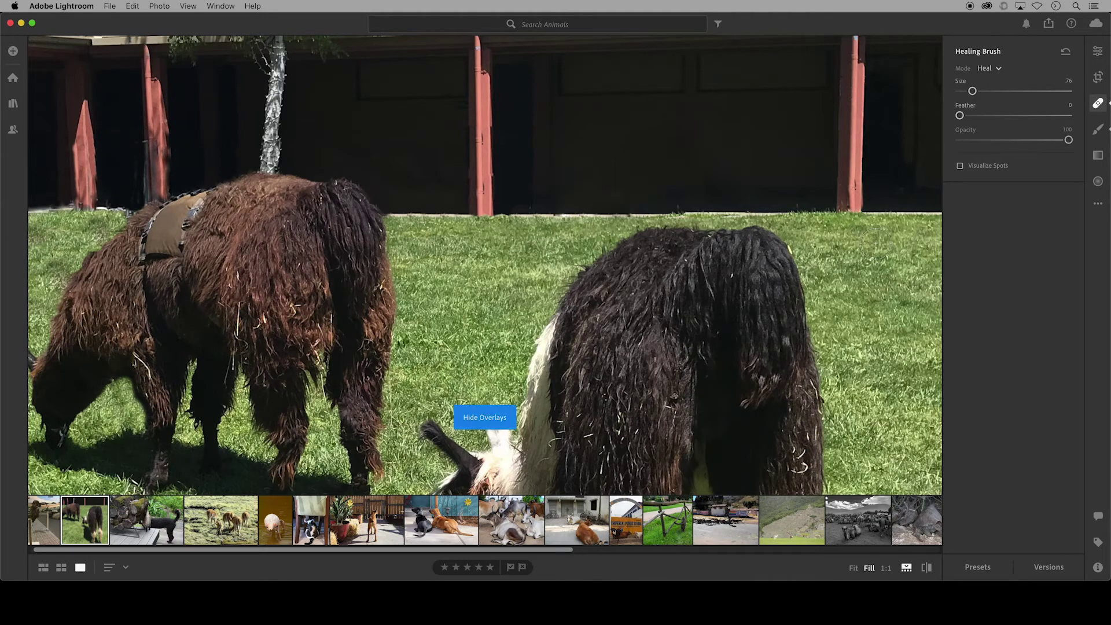
key(super+0)
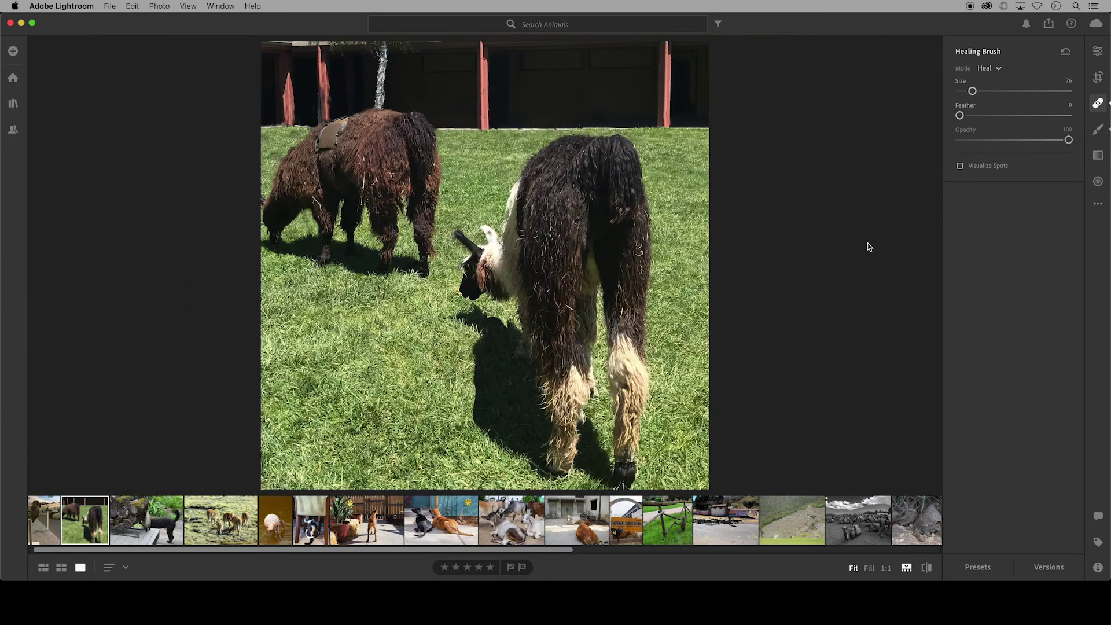
click(12, 105)
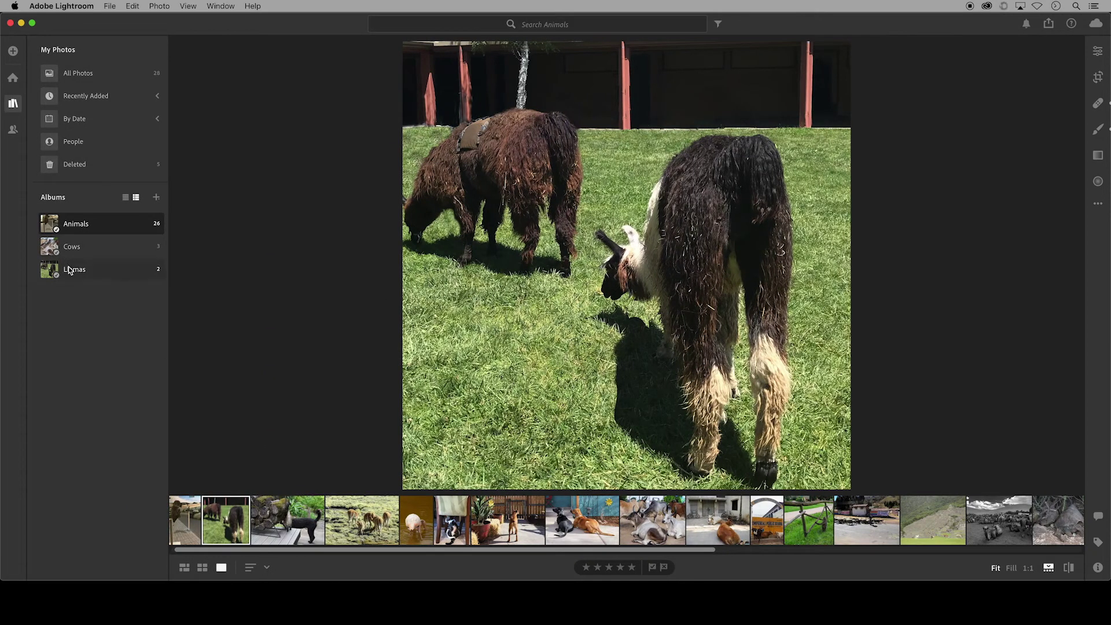
click(68, 270)
Compare the original and edited llama photos, ending on the edited one, and close the albums panel.
click(190, 517)
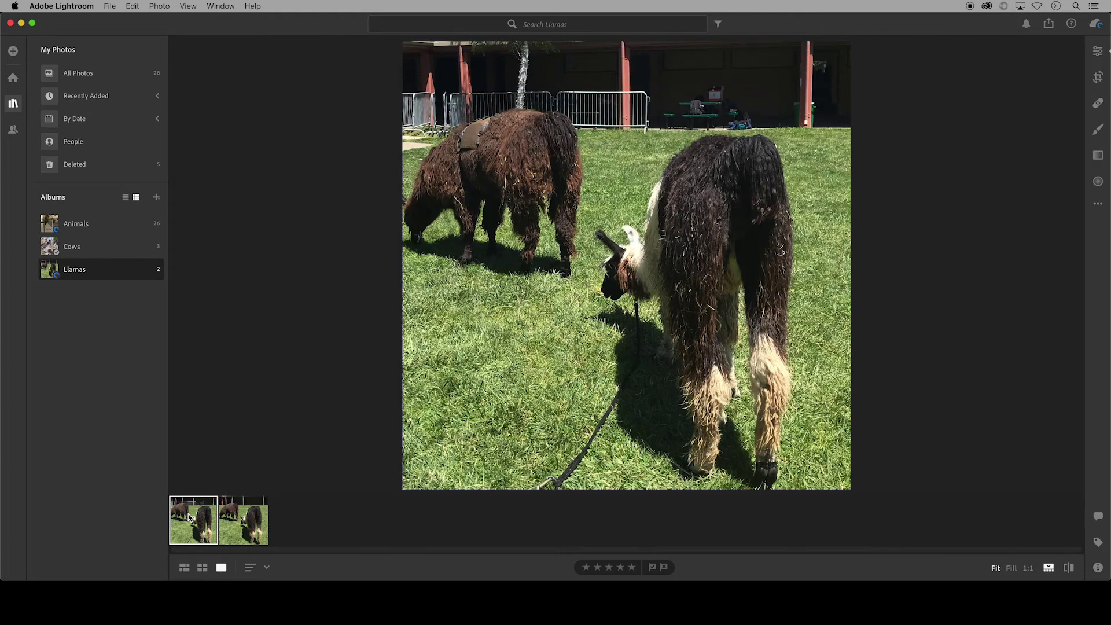
key(Right)
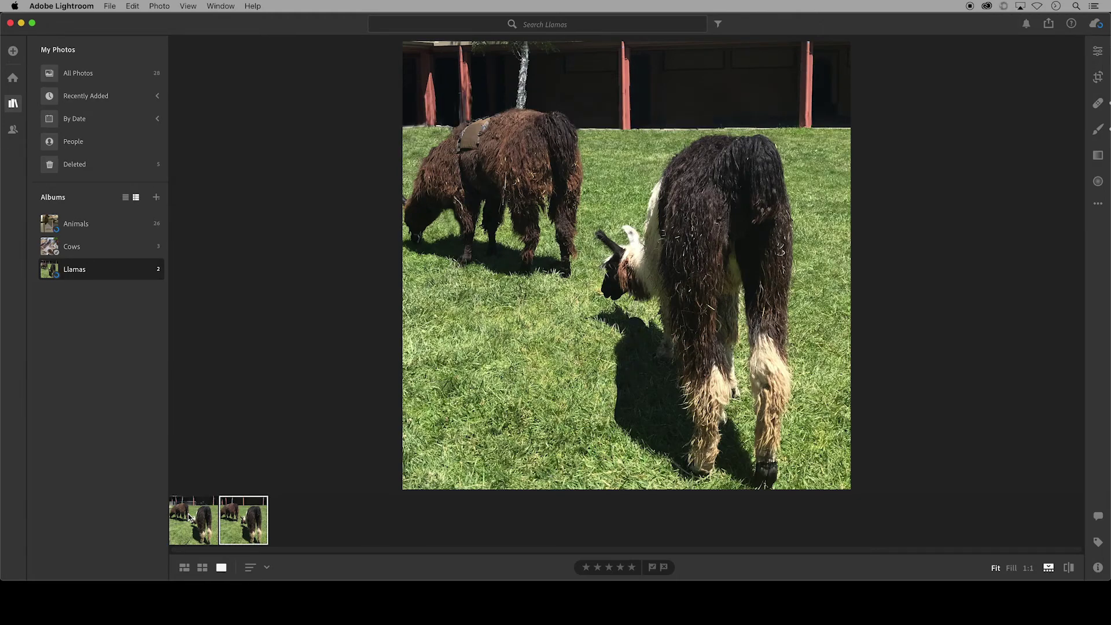
key(Left)
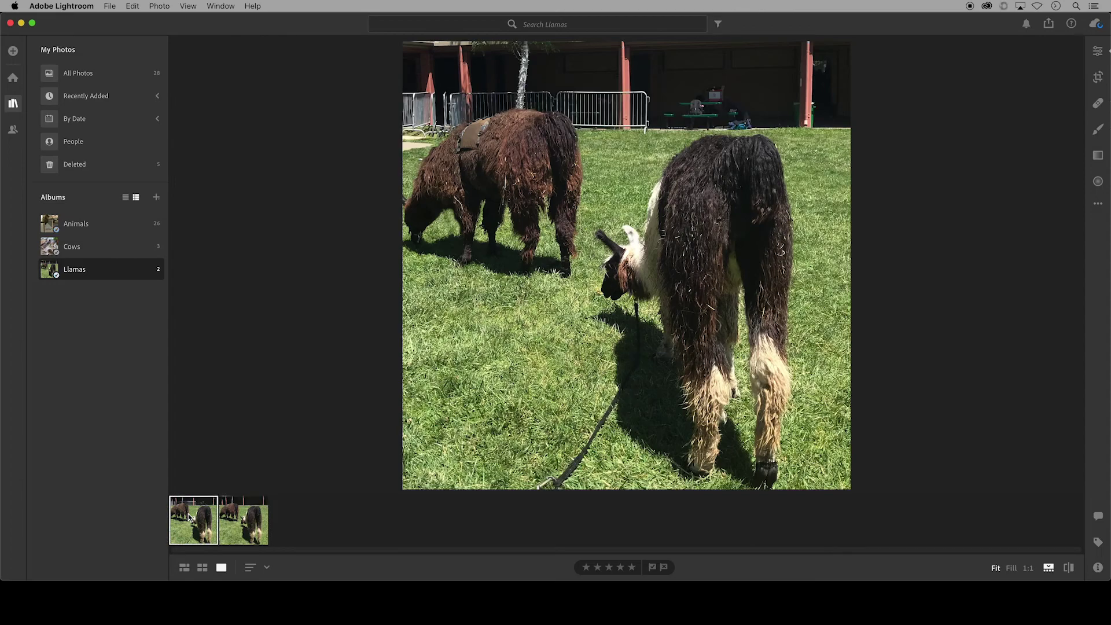
key(Right)
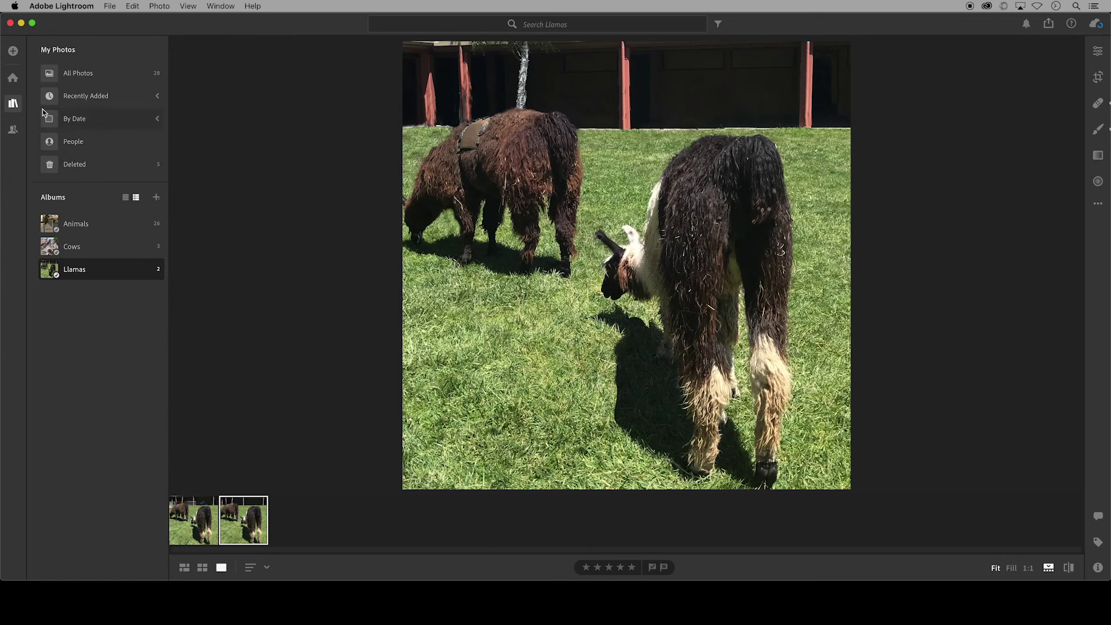
click(14, 107)
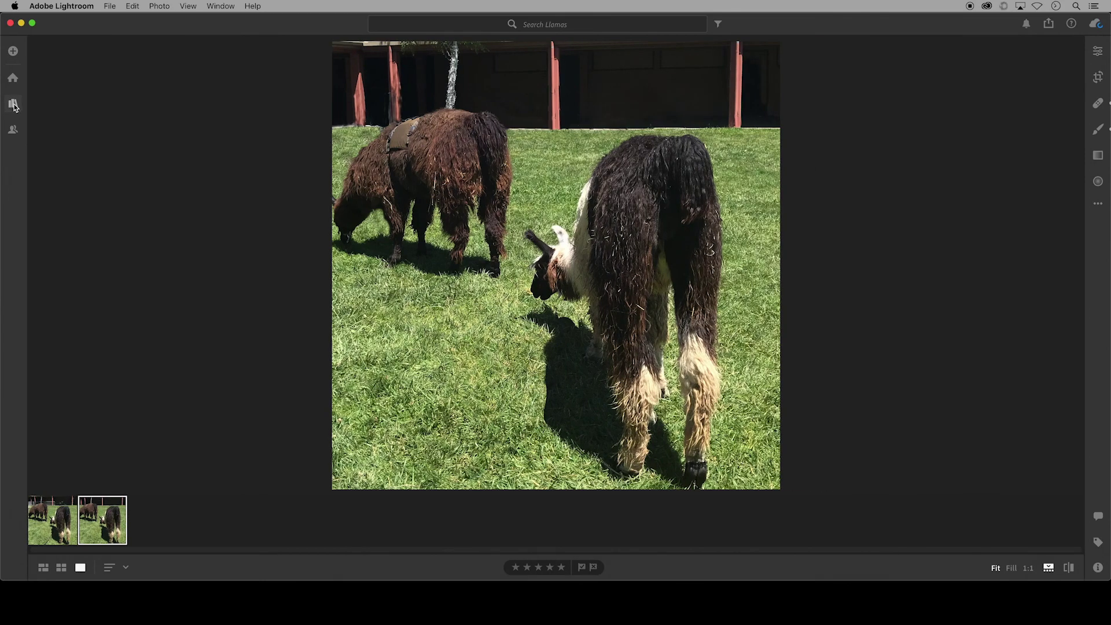